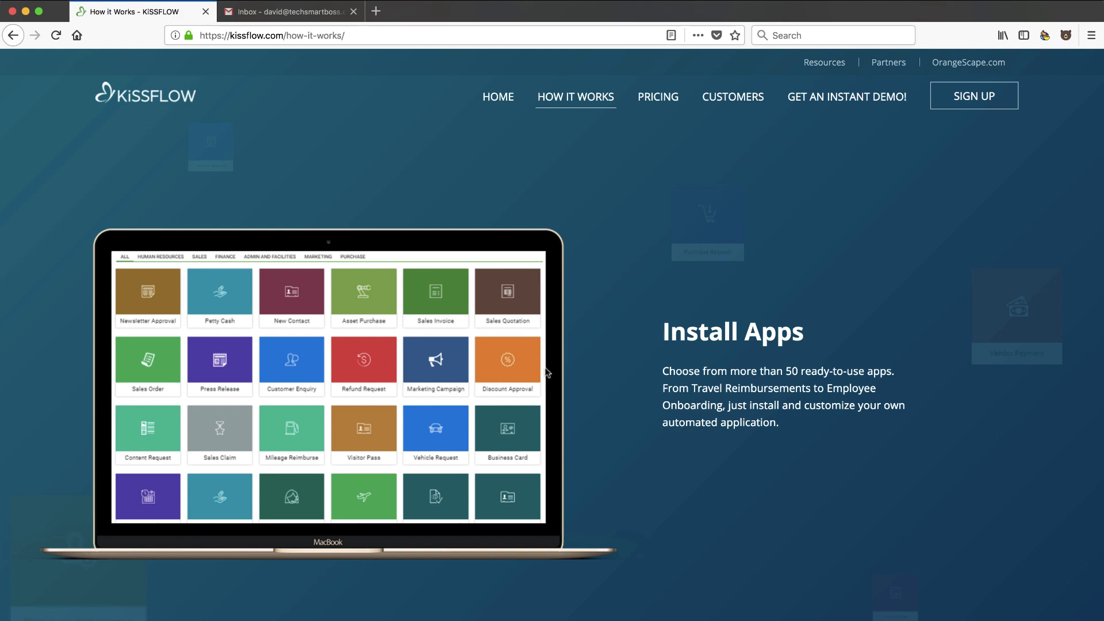
pyautogui.scroll(-3, 644, 419)
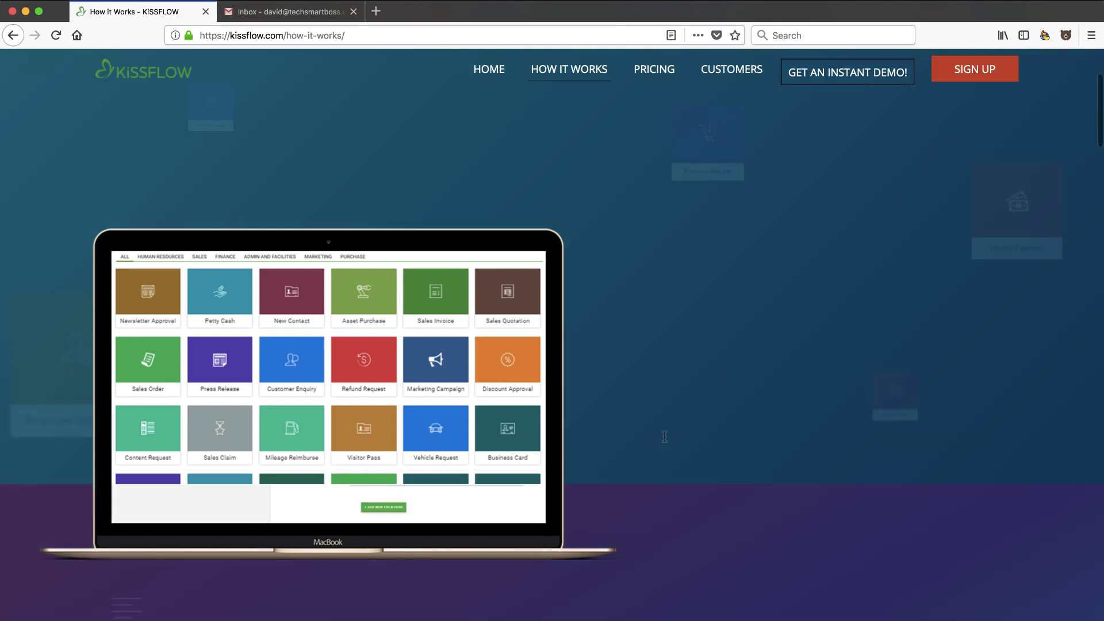
pyautogui.scroll(3, 629, 402)
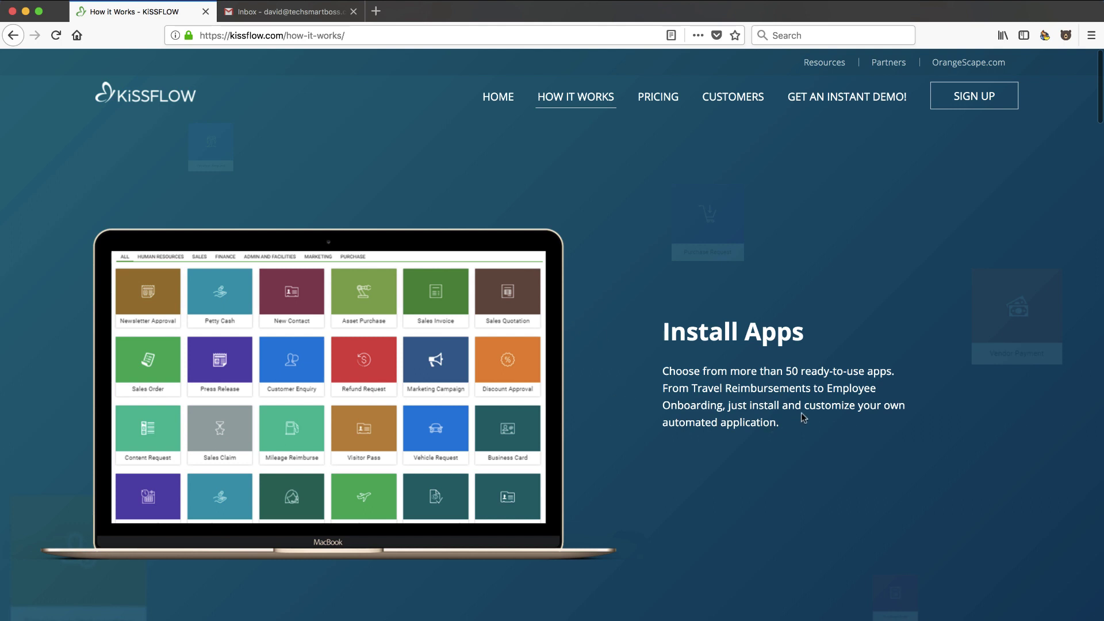
pyautogui.moveTo(785, 372); pyautogui.dragTo(879, 371)
pyautogui.click(880, 371)
pyautogui.scroll(-5, 601, 476)
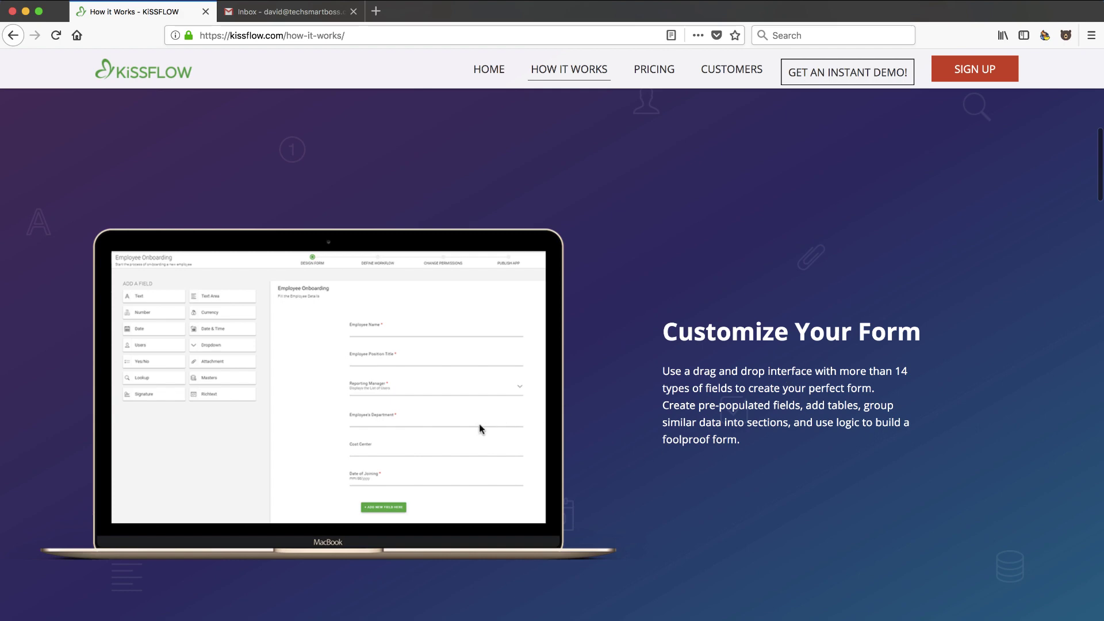
pyautogui.scroll(-10, 481, 428)
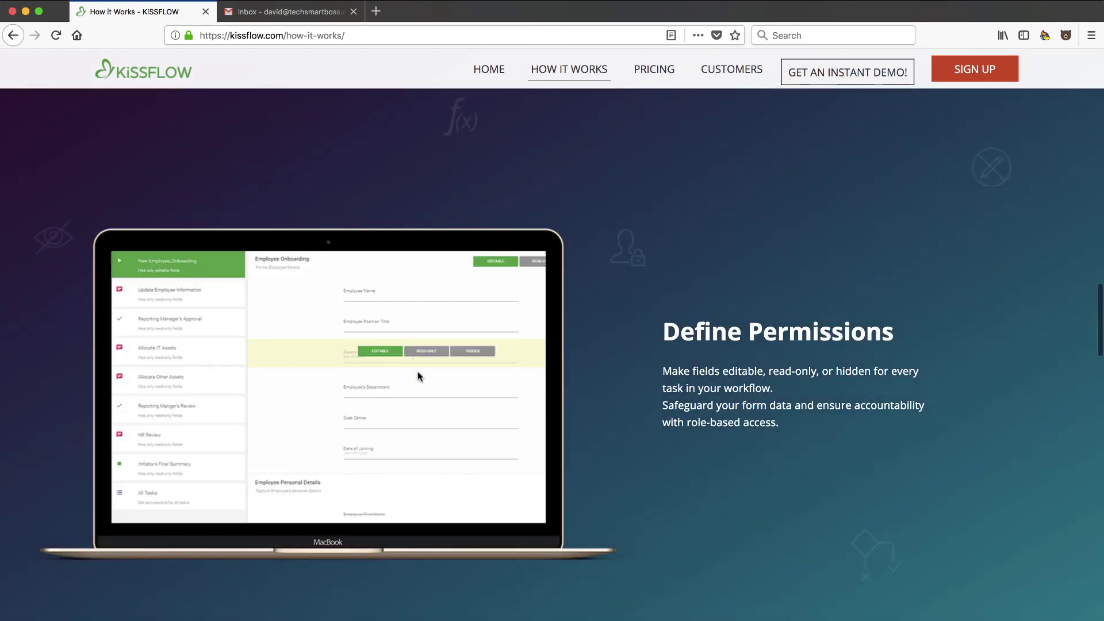
pyautogui.scroll(5, 437, 395)
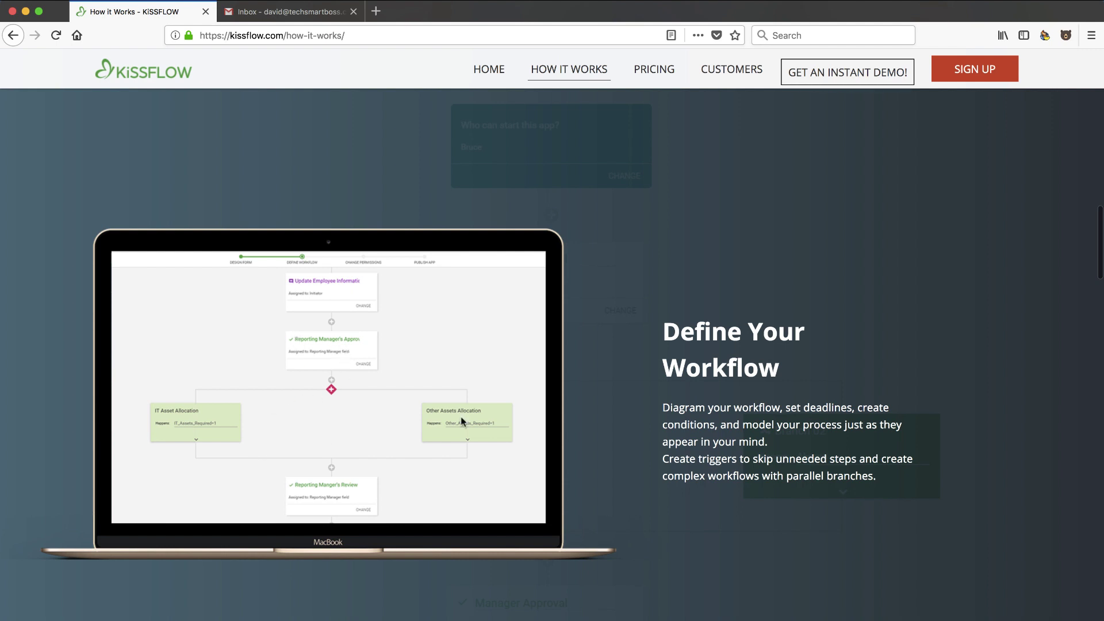
pyautogui.scroll(-5, 514, 435)
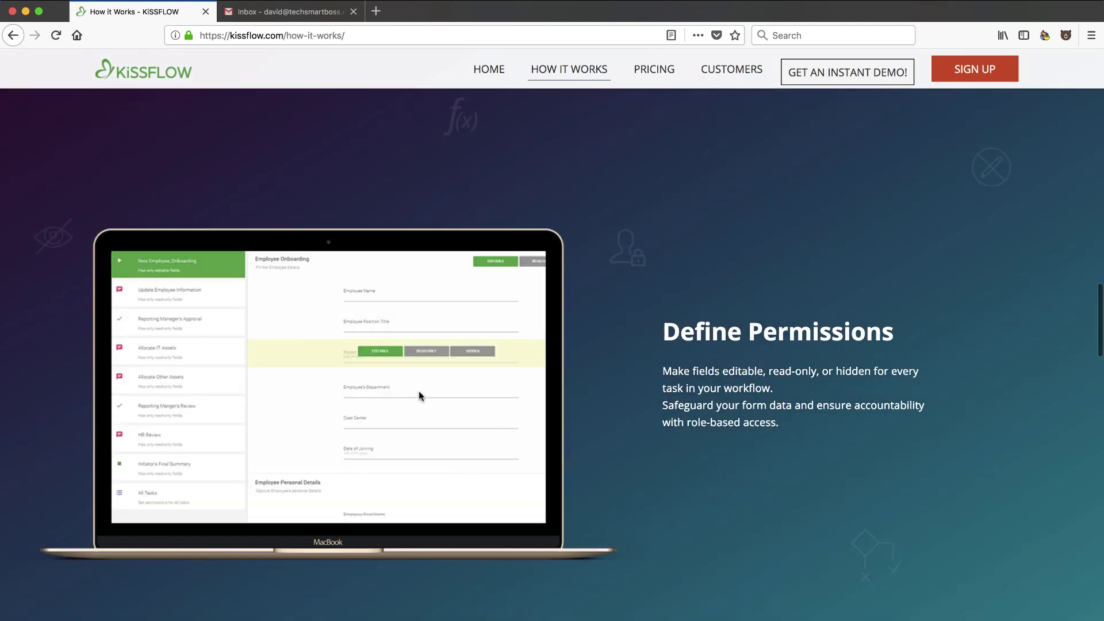
pyautogui.scroll(-5, 522, 409)
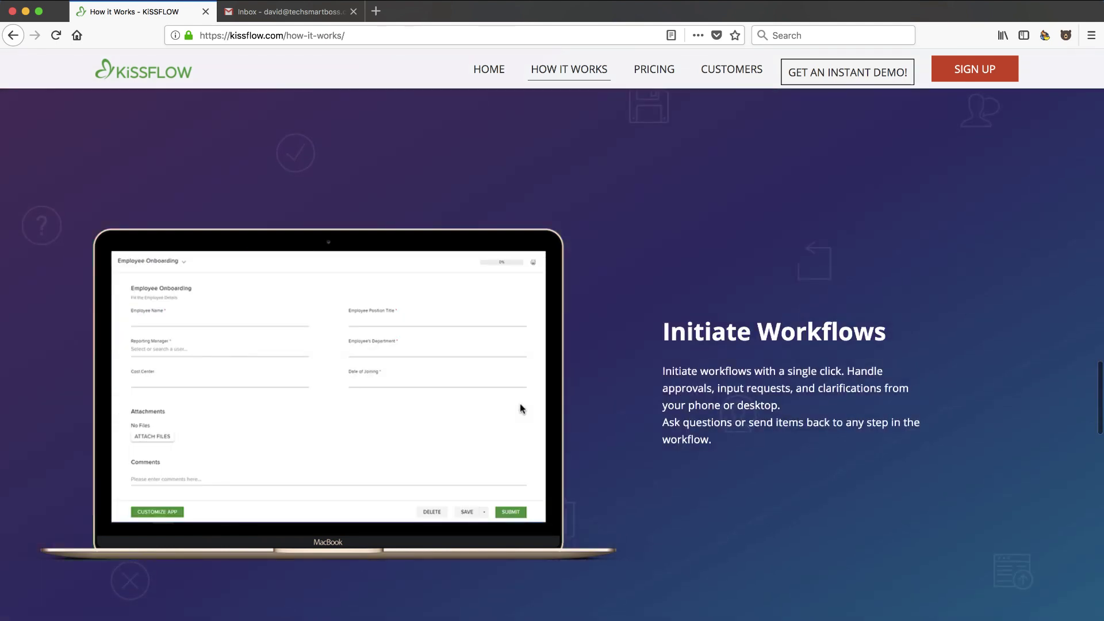
pyautogui.scroll(-5, 336, 420)
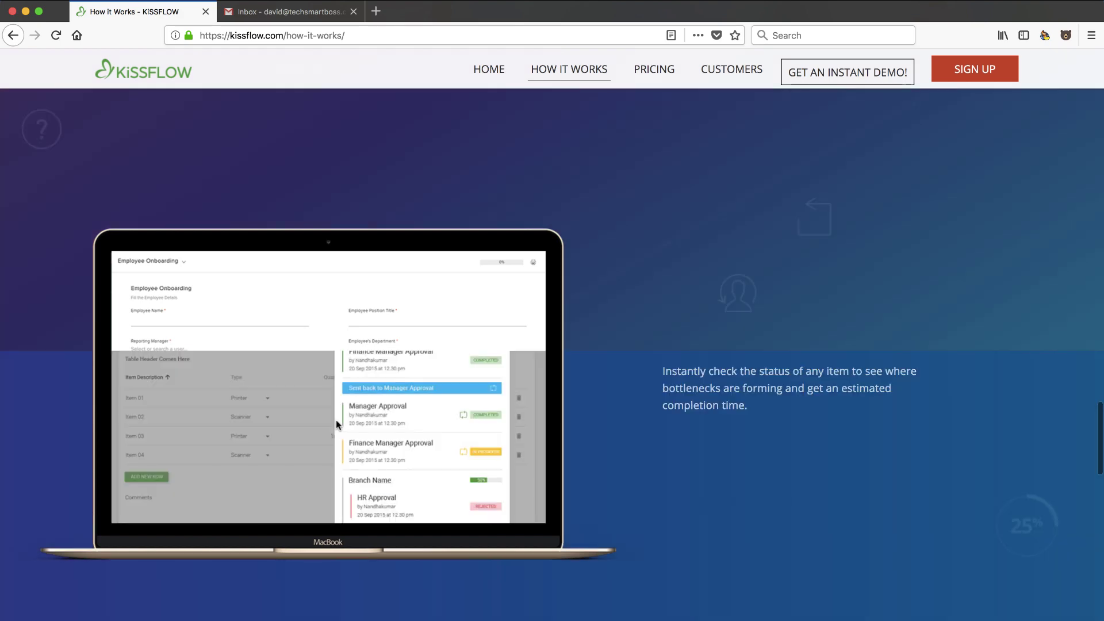
pyautogui.scroll(-5, 408, 424)
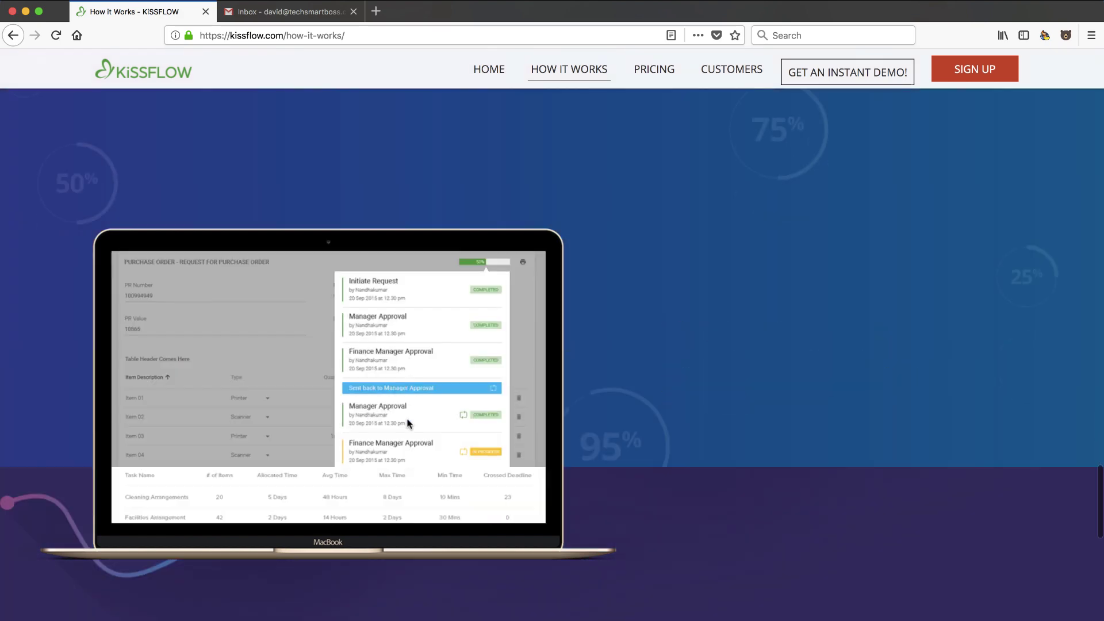
pyautogui.scroll(-3, 402, 414)
pyautogui.scroll(-5, 401, 441)
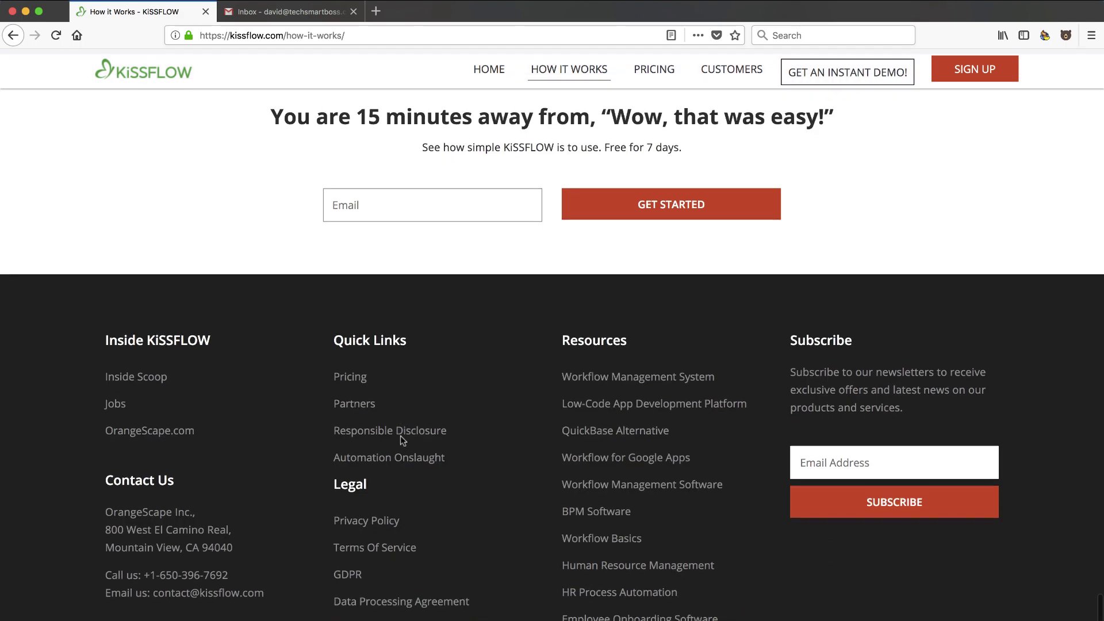
pyautogui.scroll(8, 402, 441)
pyautogui.scroll(3, 401, 440)
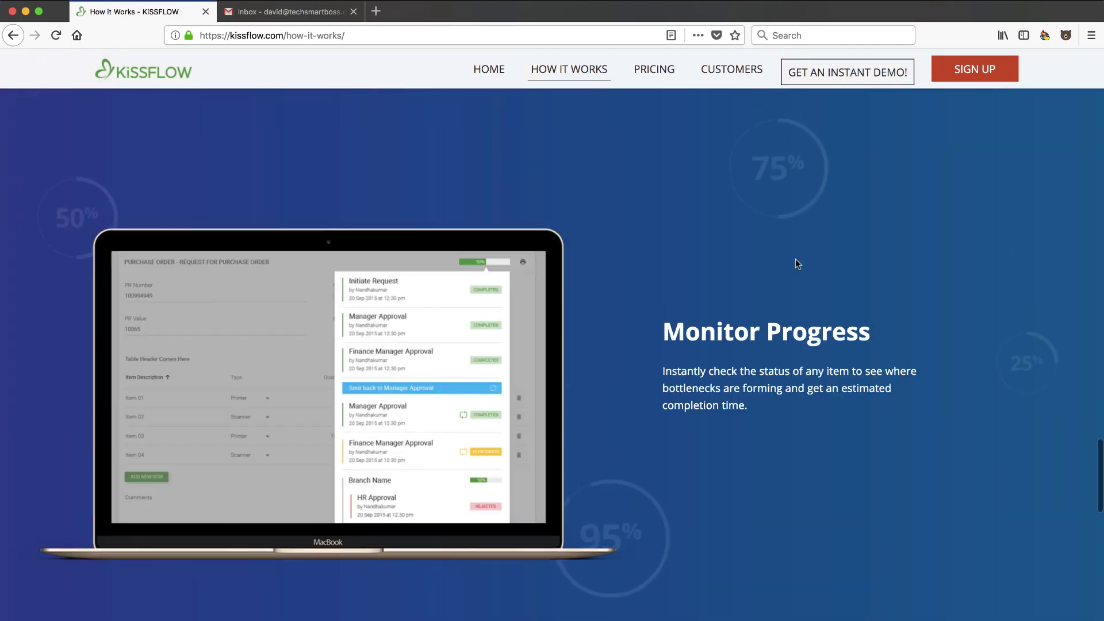
# Create a KiSSFLOW trial account by signing up with the user's e-mail address
pyautogui.click(969, 71)
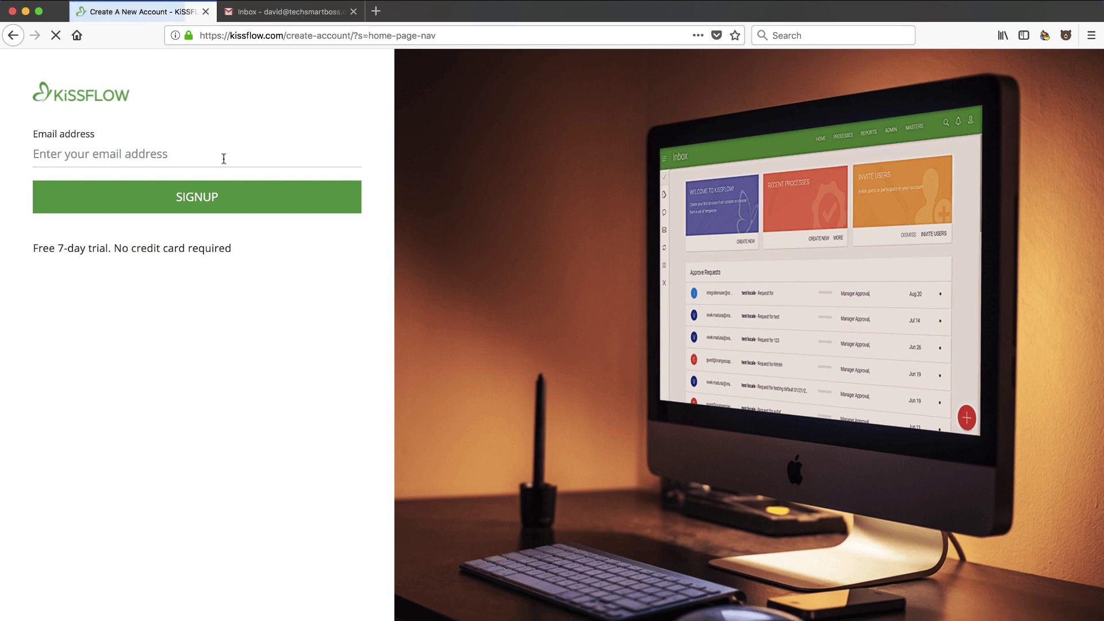
pyautogui.click(223, 159)
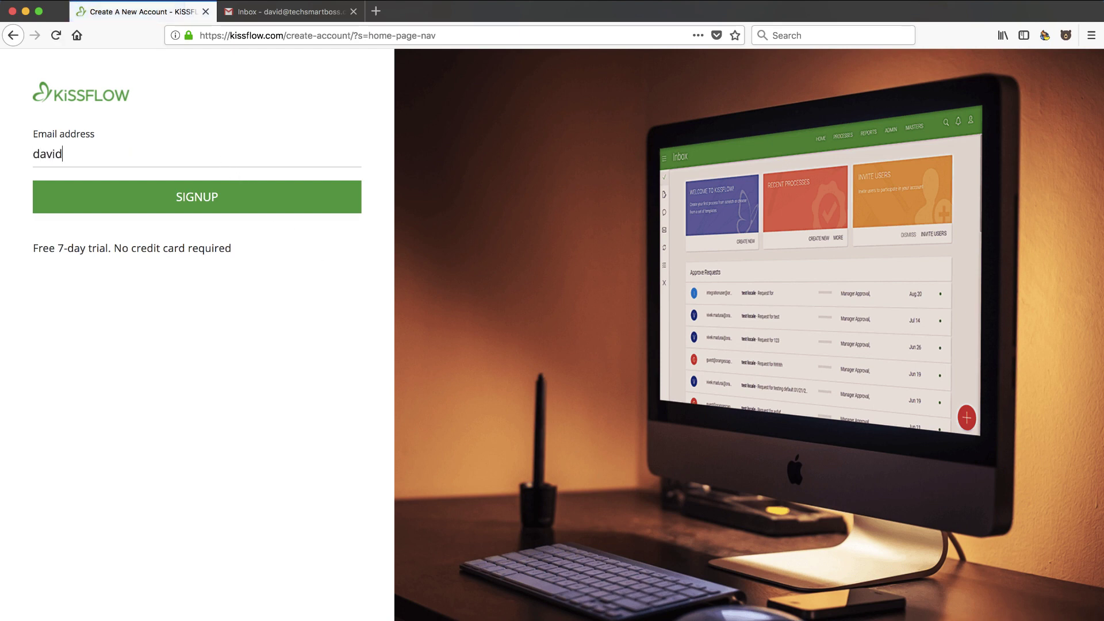
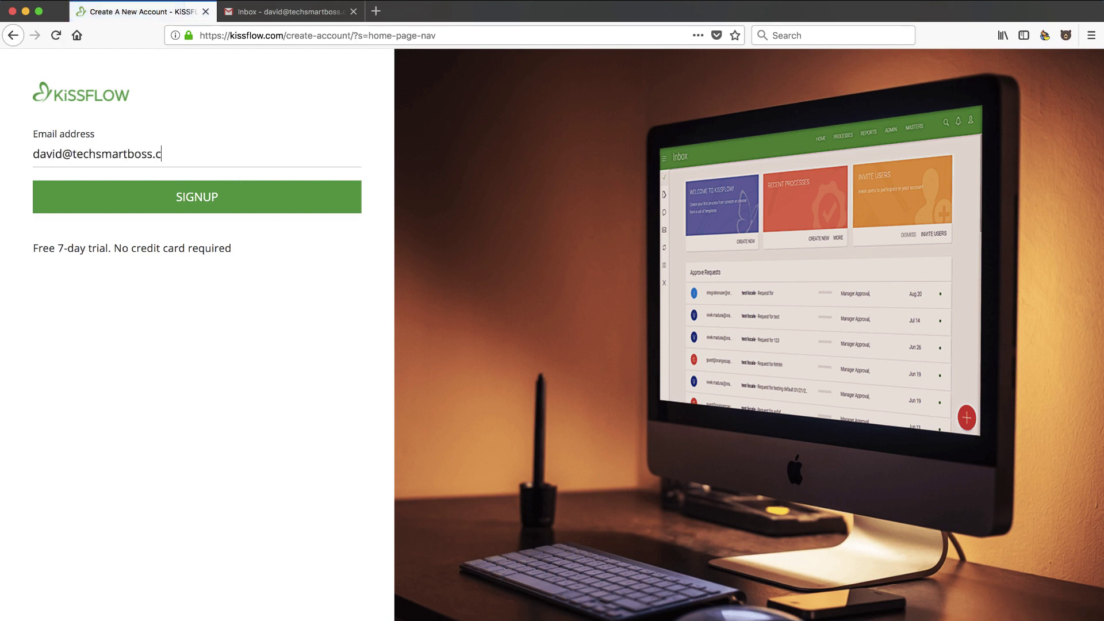
pyautogui.click(200, 198)
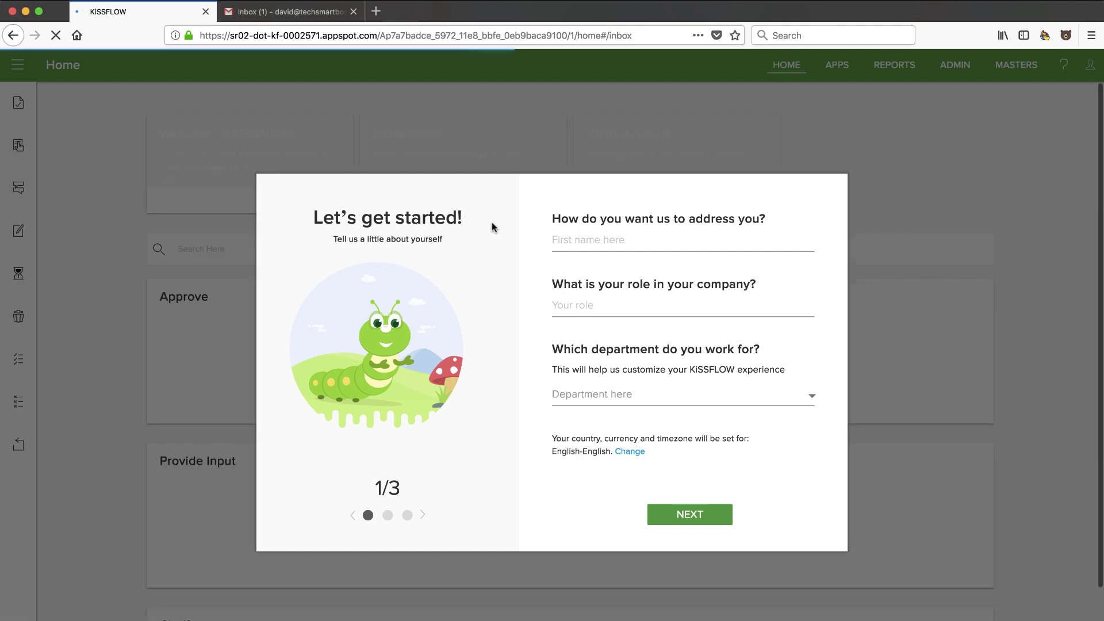
# Fill in the profile with the user's first name, role 'Chief Boss' and department Human Resources, then continue
pyautogui.click(602, 242)
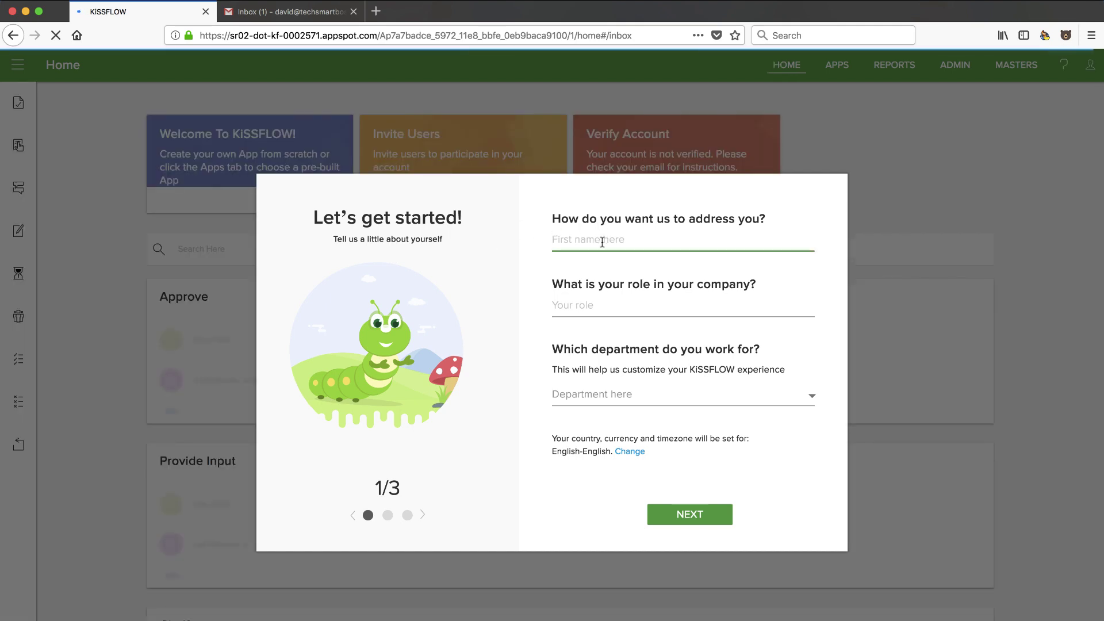
pyautogui.write('David')
pyautogui.click(611, 306)
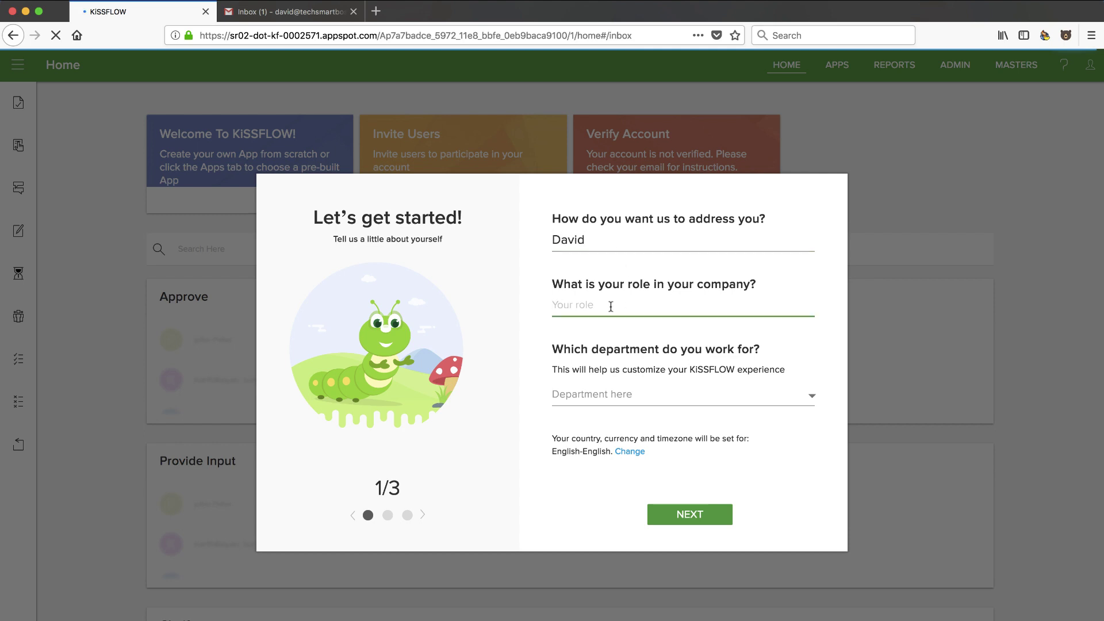
pyautogui.write('Chief Boss')
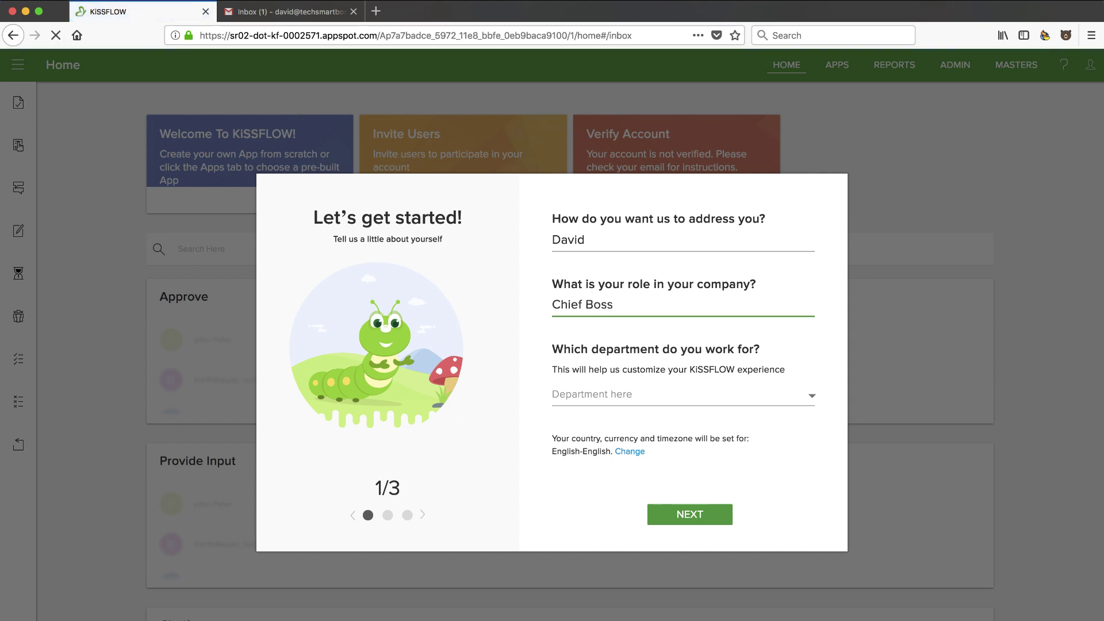
pyautogui.click(648, 399)
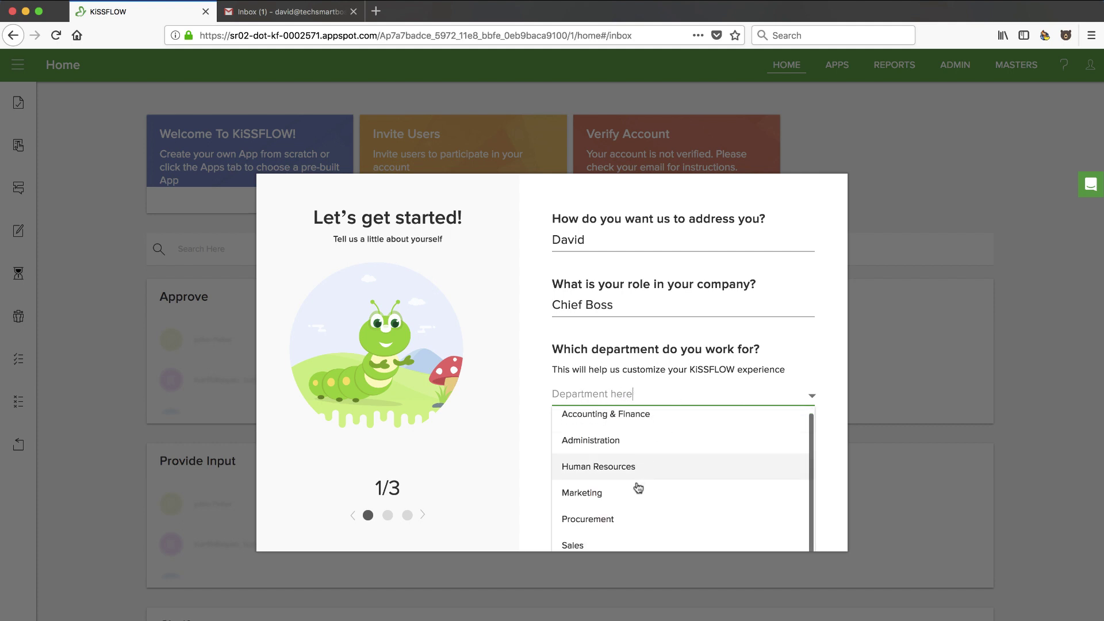
pyautogui.scroll(-1, 638, 488)
pyautogui.scroll(1, 638, 488)
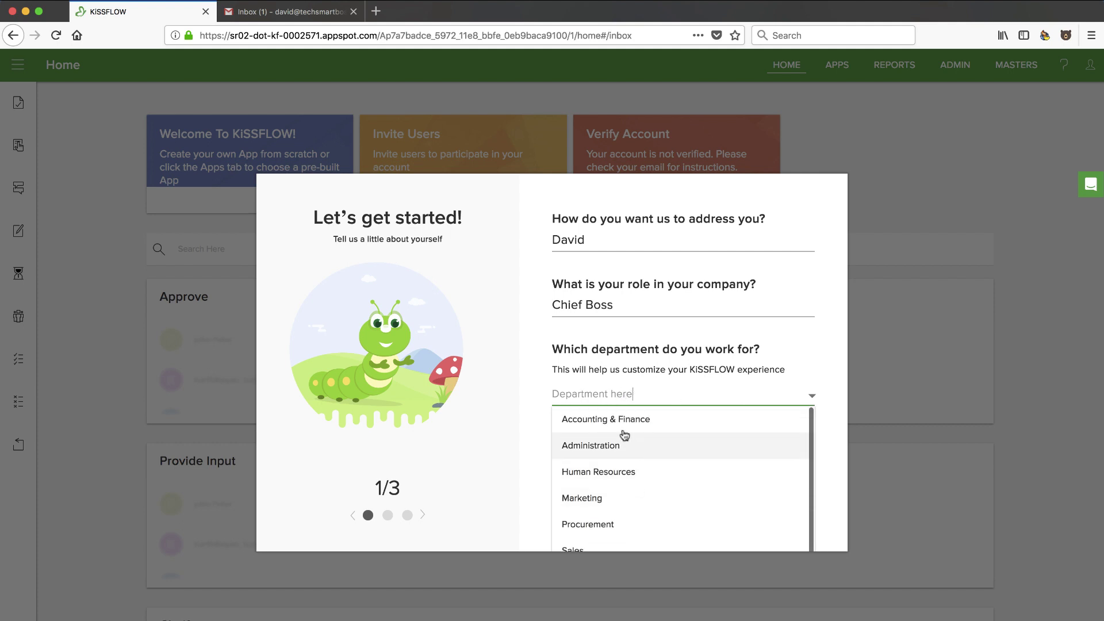
pyautogui.click(599, 475)
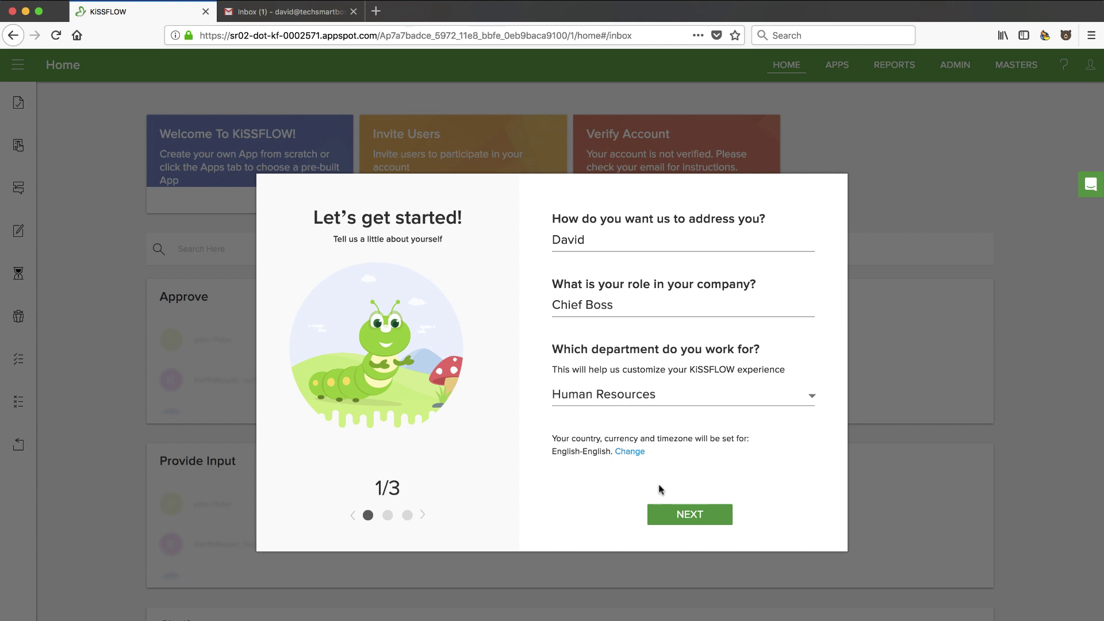
pyautogui.click(680, 516)
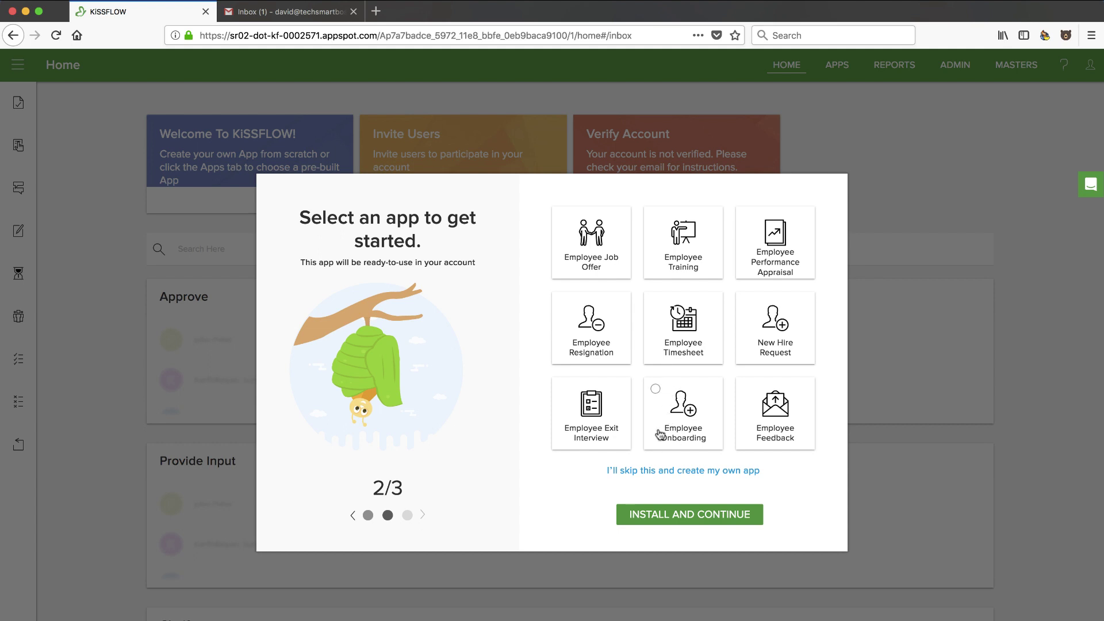
# Install the Employee Onboarding app, skip inviting friends, and launch KiSSFLOW
pyautogui.click(656, 391)
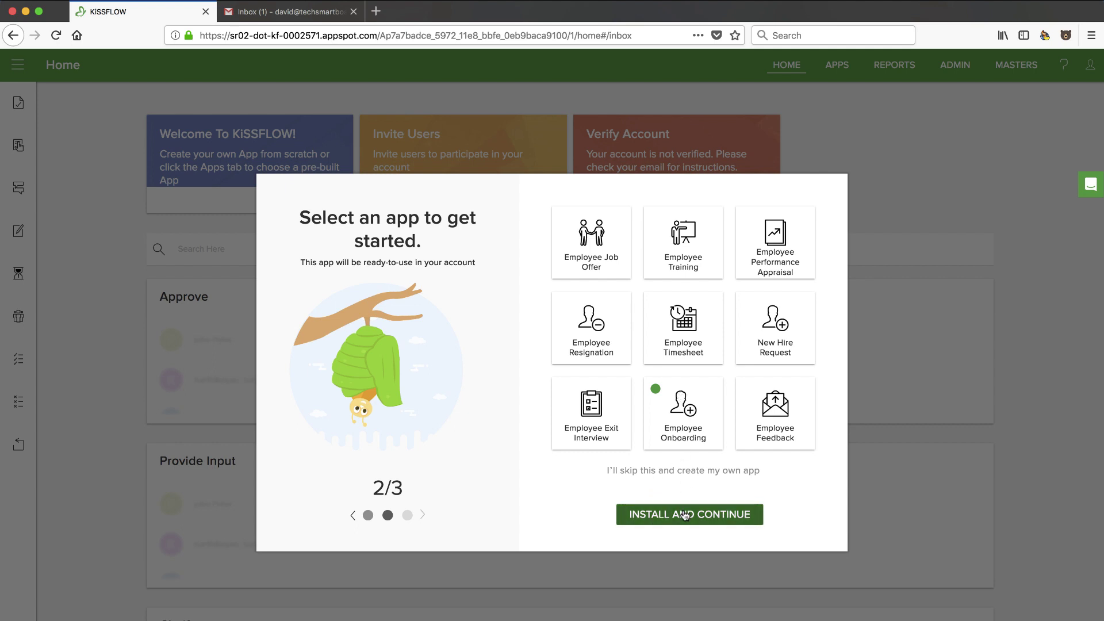
pyautogui.click(675, 515)
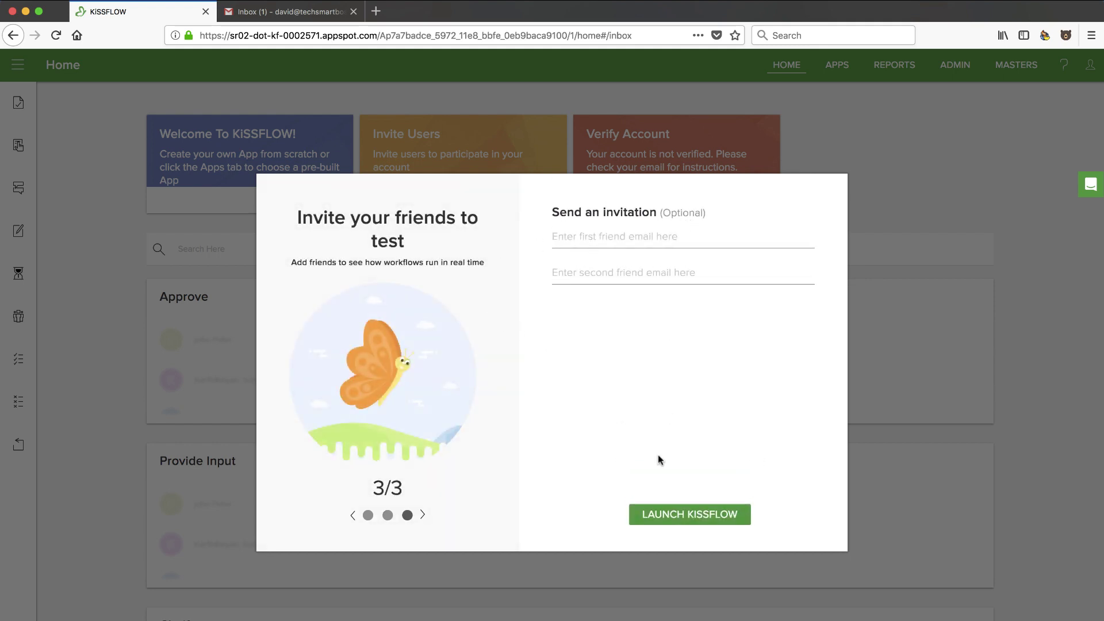
pyautogui.click(684, 515)
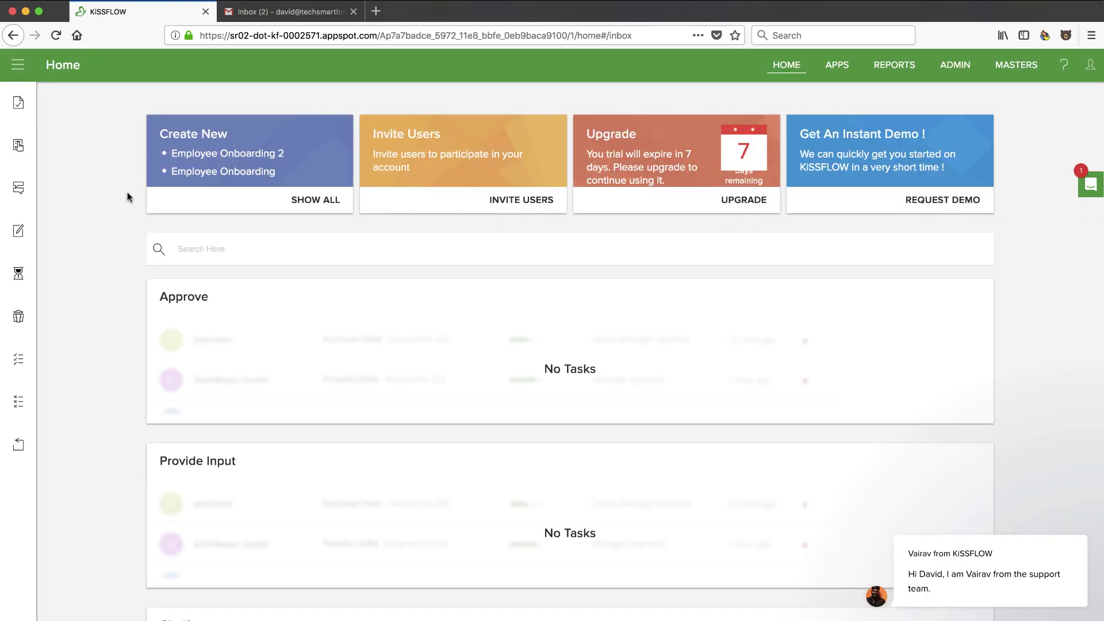
# Dismiss the support chat message and start a new Employee Onboarding request
pyautogui.moveTo(973, 574)
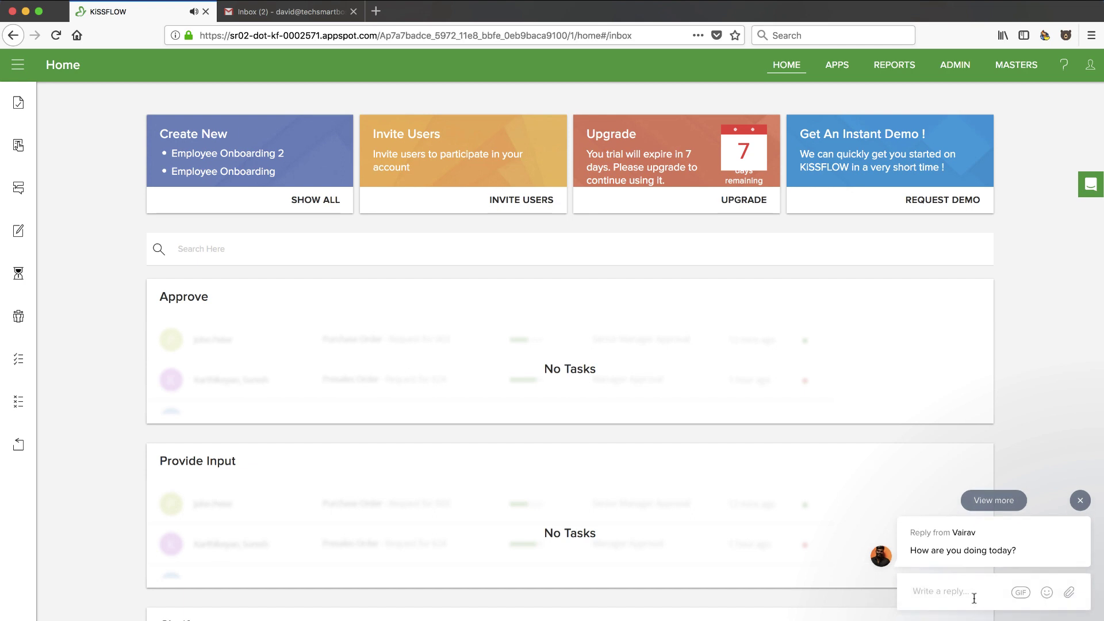
pyautogui.click(1078, 509)
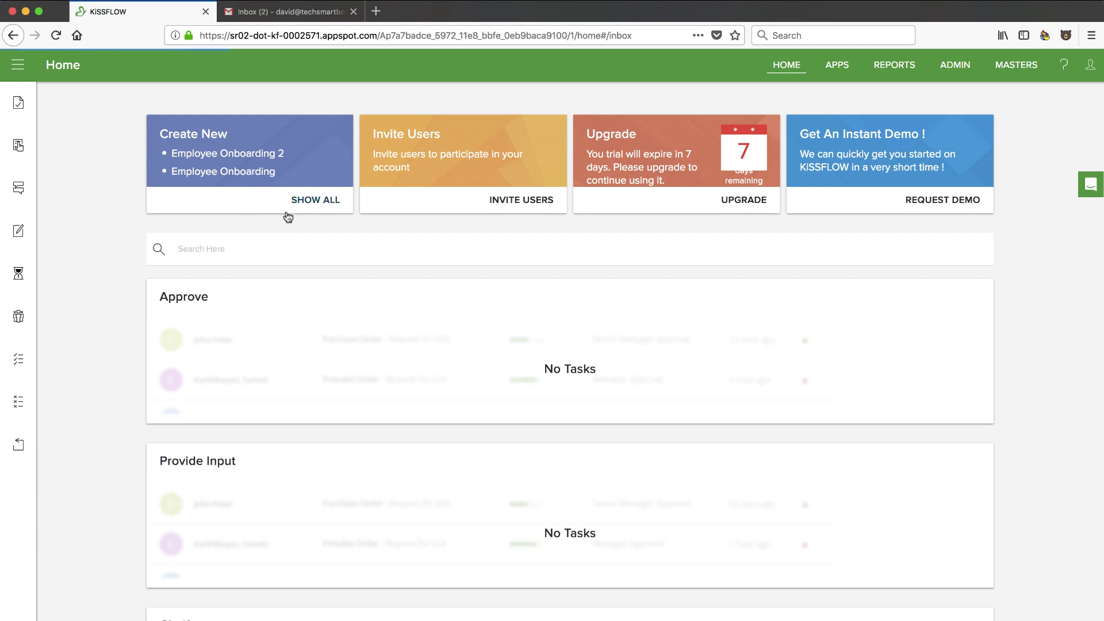
pyautogui.click(246, 172)
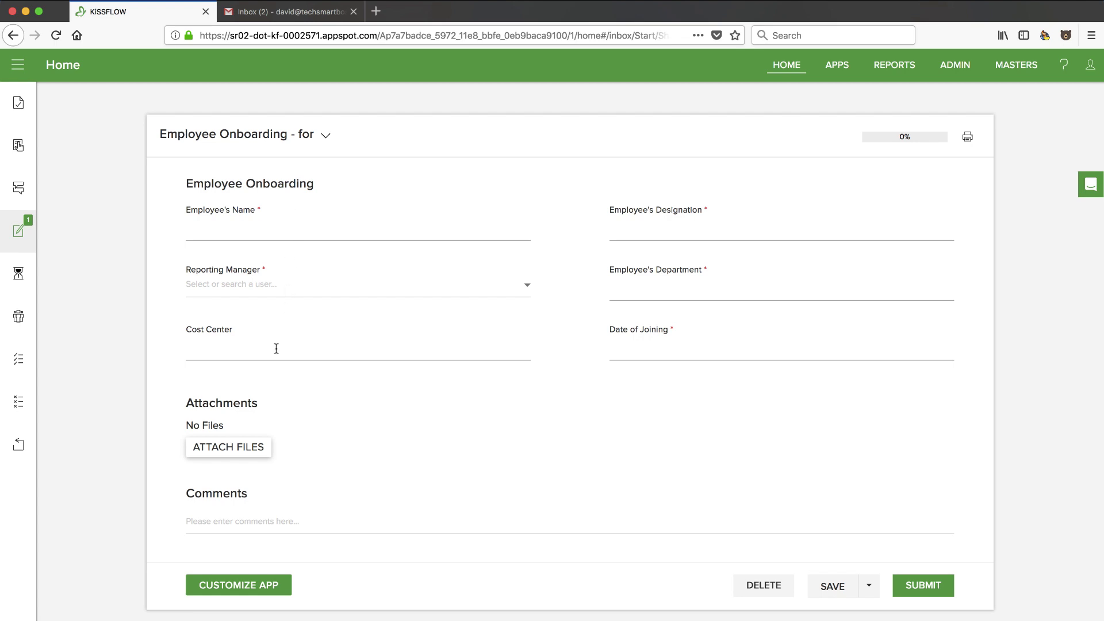
# Try the Name, Designation and Department fields, then open the form designer with Customize App
pyautogui.click(220, 225)
pyautogui.click(642, 241)
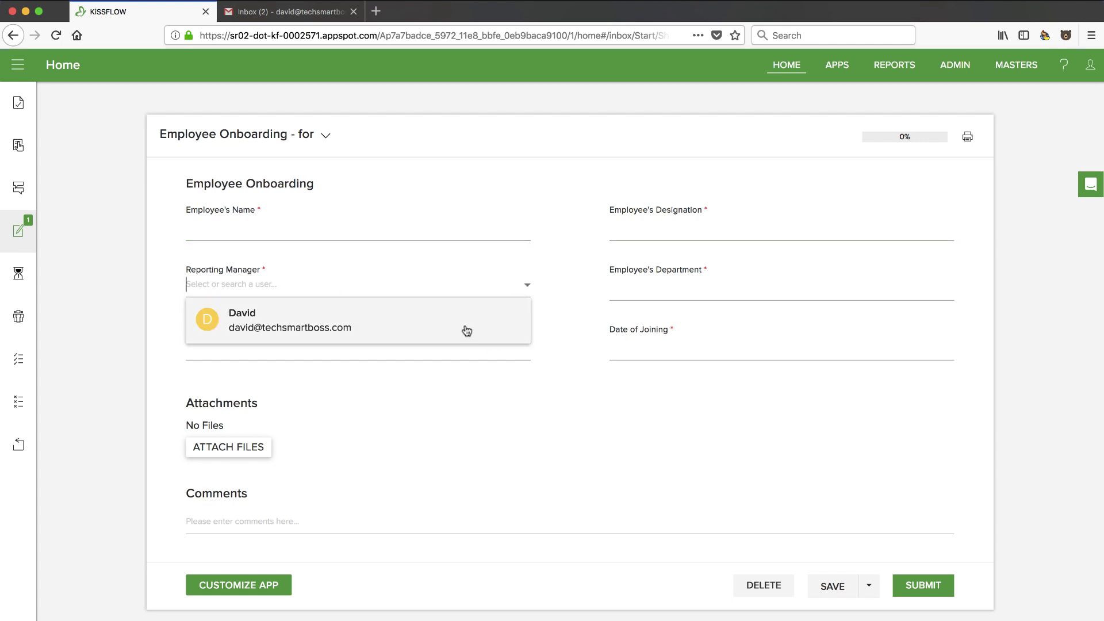
pyautogui.click(657, 287)
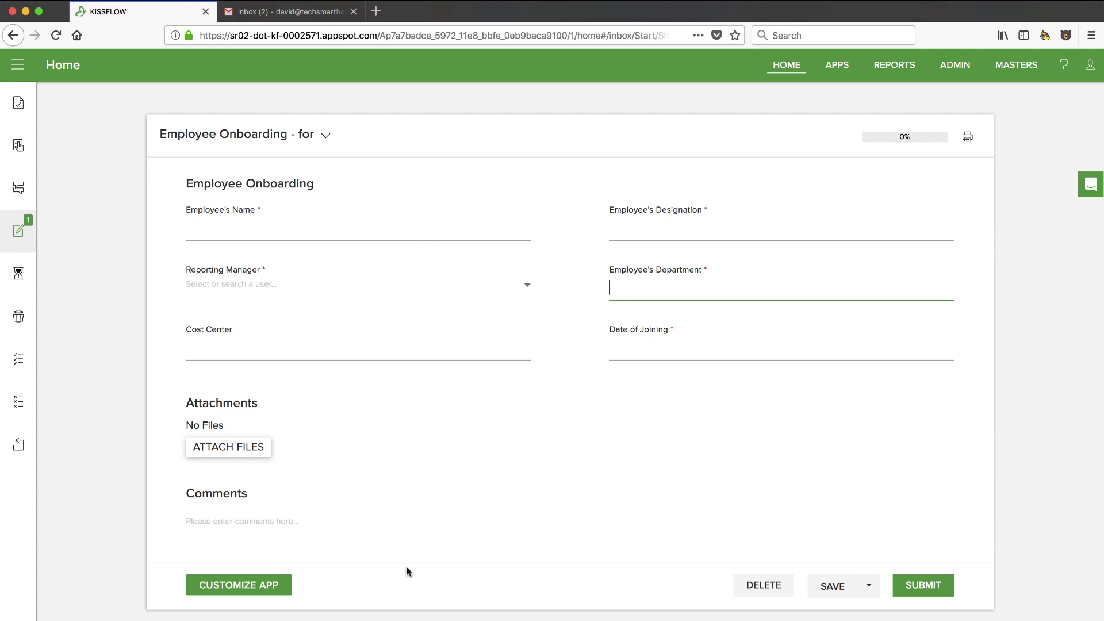
pyautogui.click(236, 586)
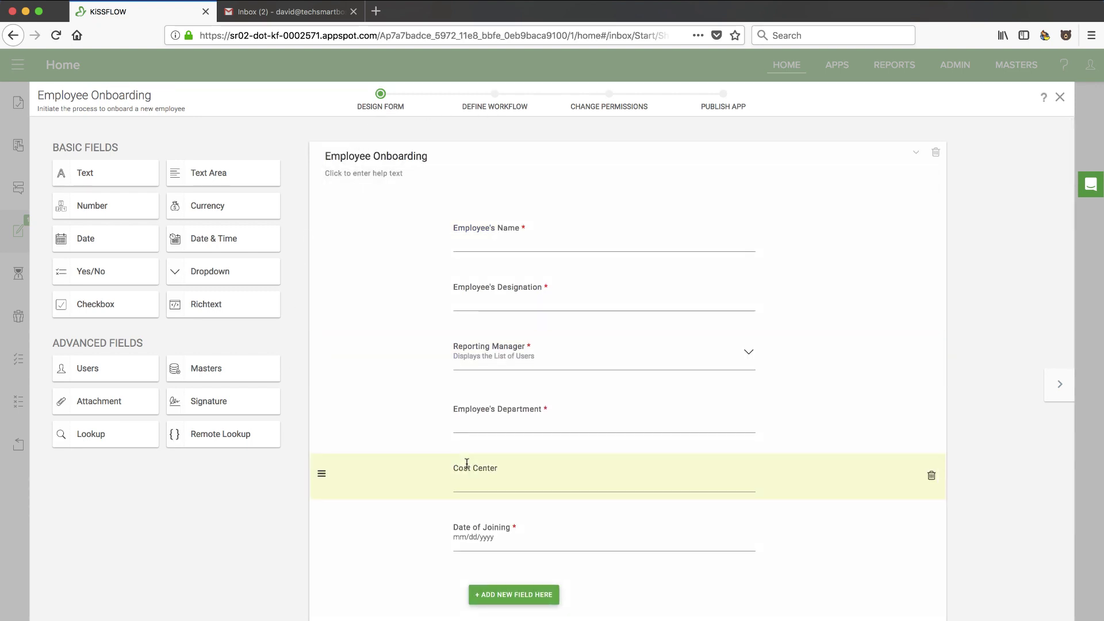
# Make the Employee's Designation field optional, keeping its Text field type
pyautogui.click(527, 298)
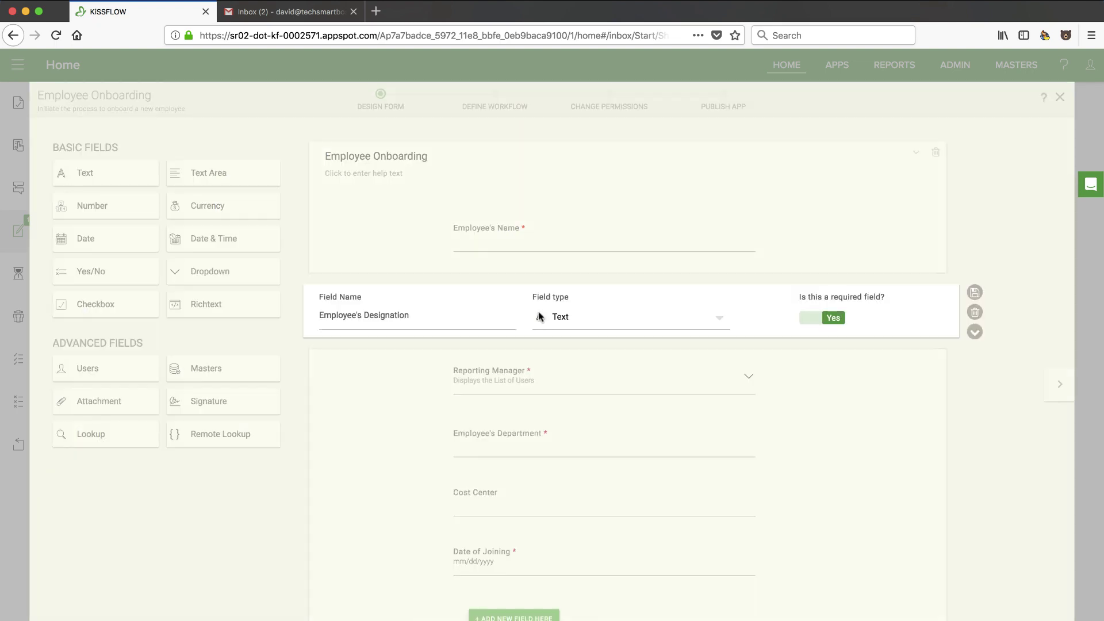
pyautogui.click(716, 319)
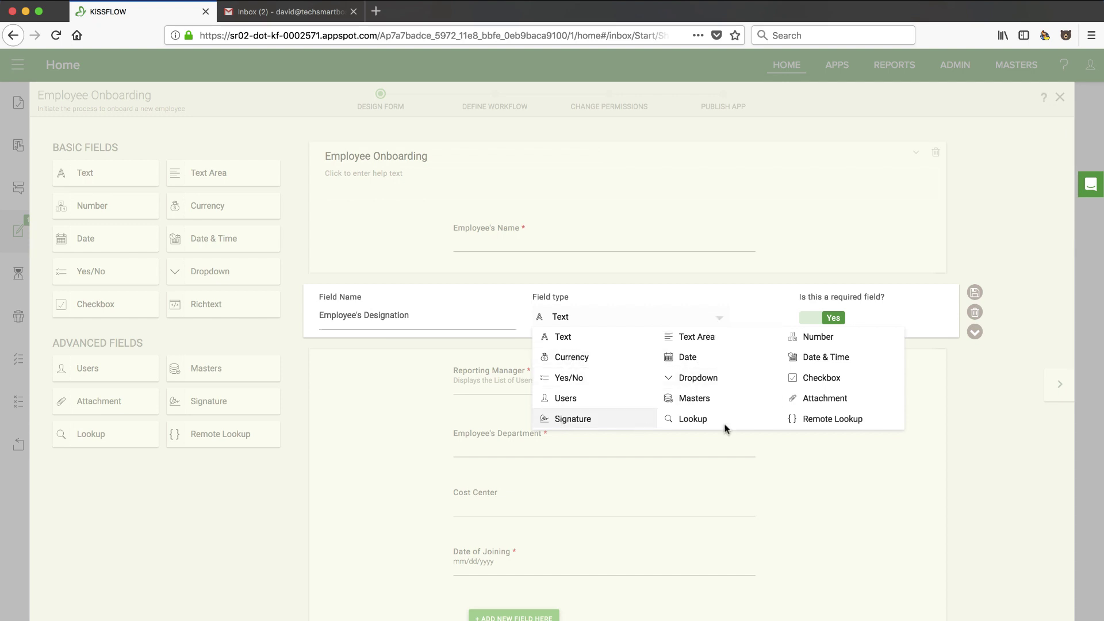
pyautogui.click(665, 316)
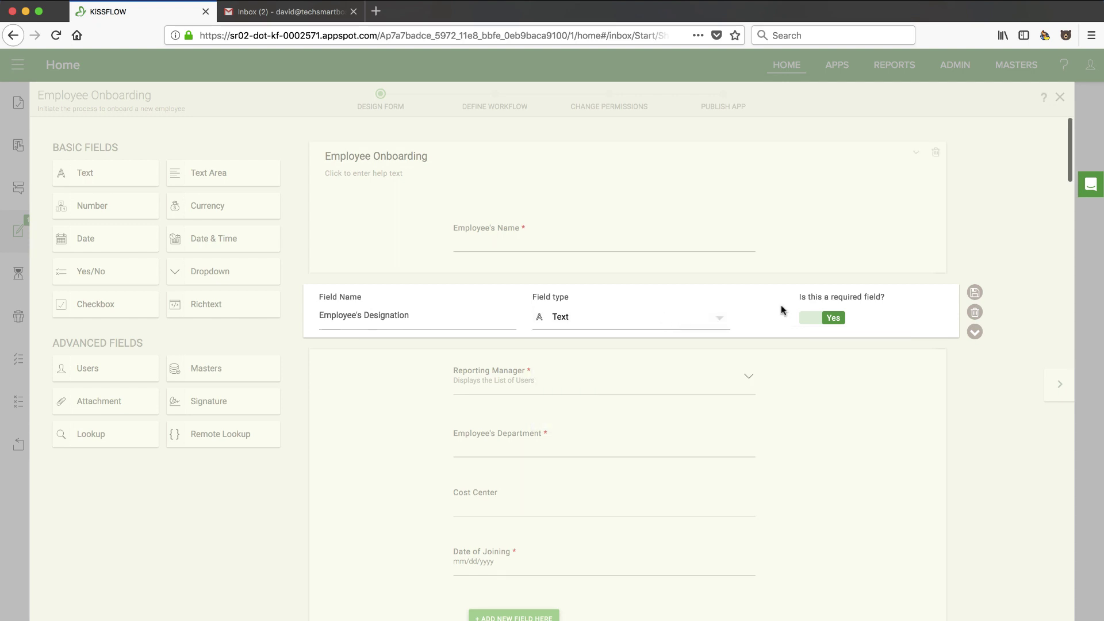
pyautogui.click(815, 320)
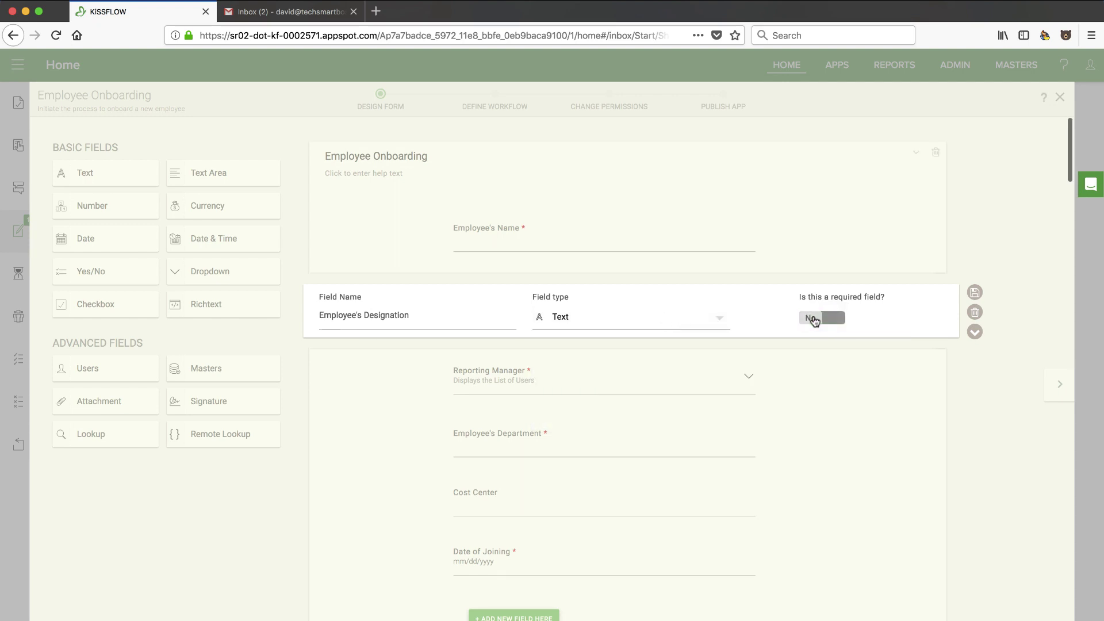
pyautogui.click(971, 357)
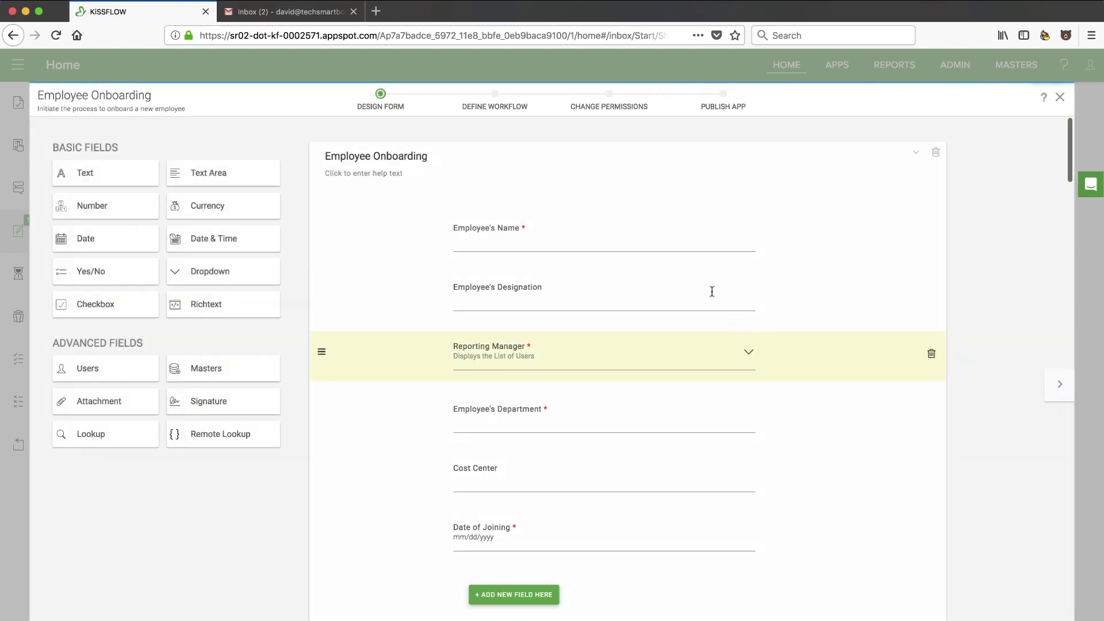
# Delete the Employee's Designation field and confirm, then scroll through the remaining form
pyautogui.click(932, 297)
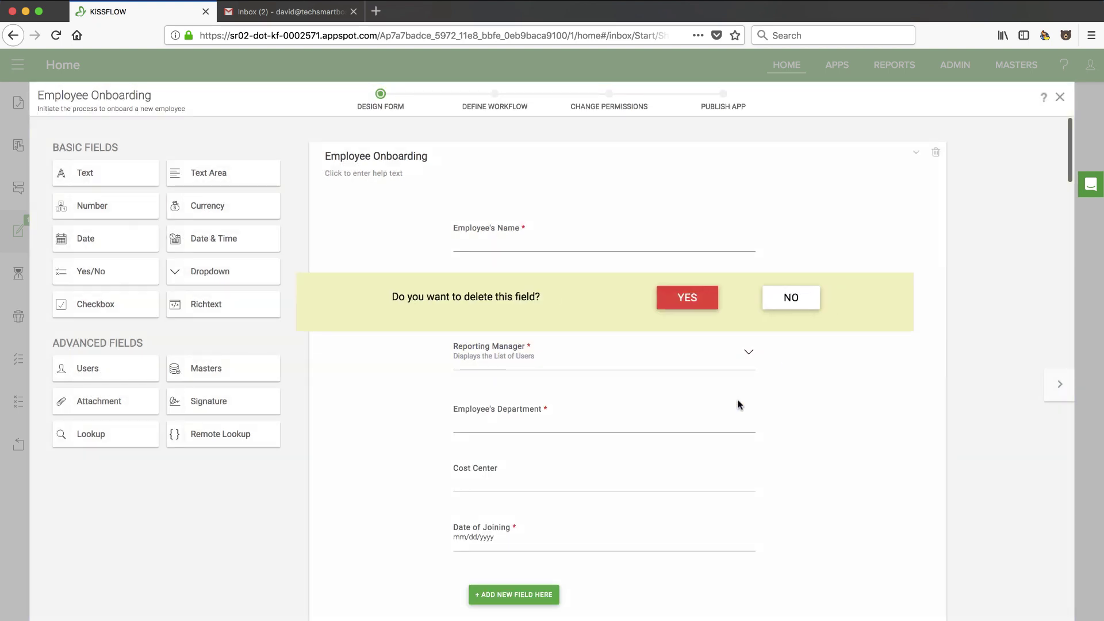
pyautogui.click(696, 305)
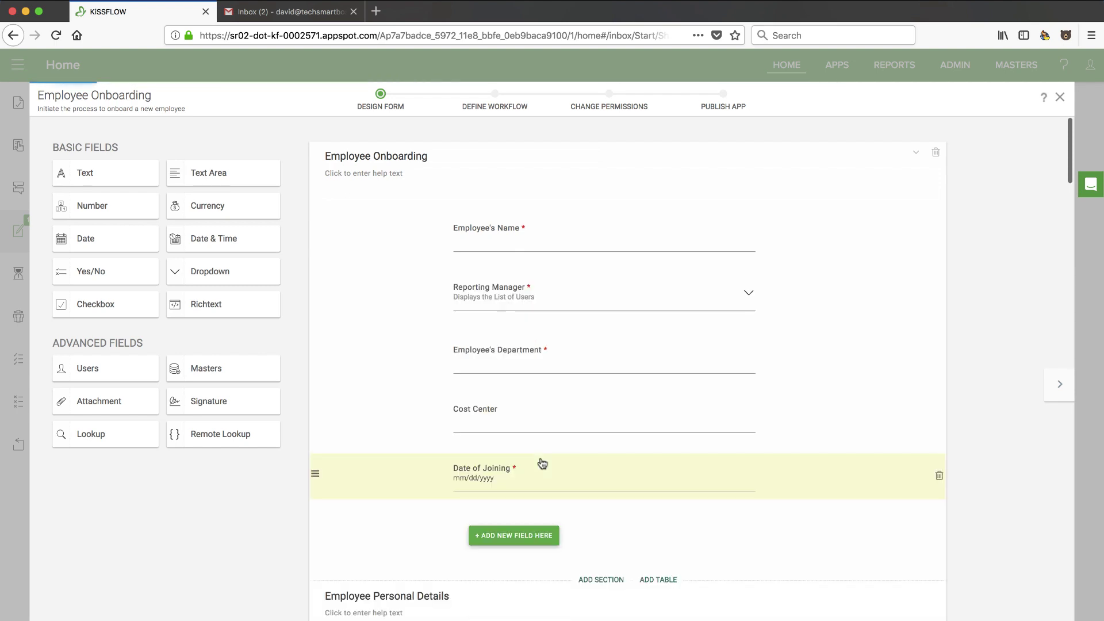
pyautogui.scroll(-3, 540, 461)
pyautogui.scroll(-2, 540, 460)
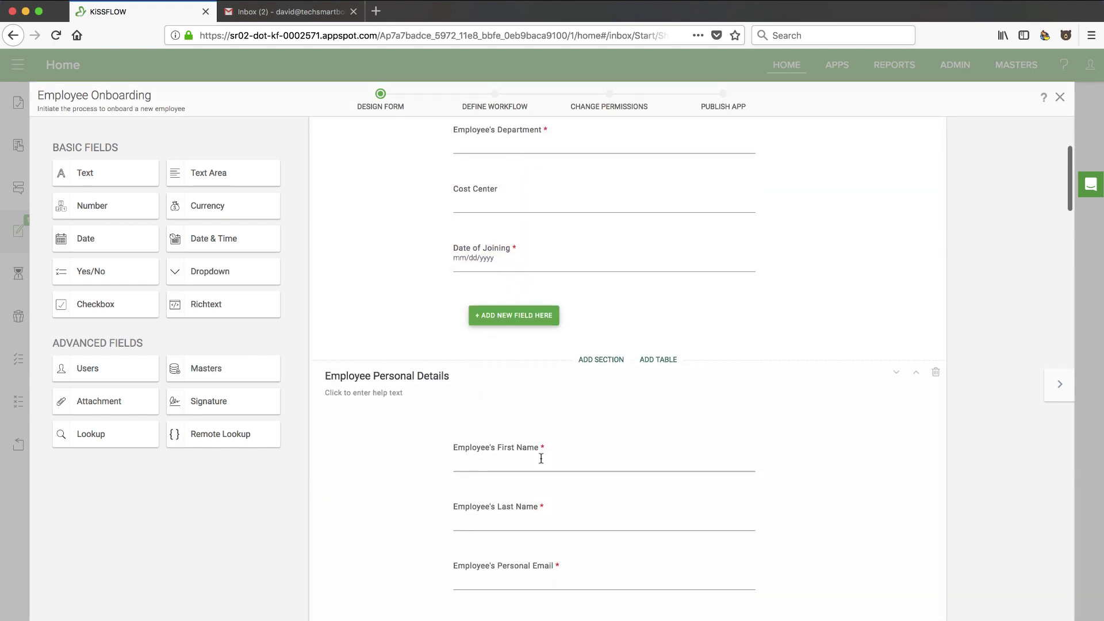
pyautogui.scroll(-5, 514, 323)
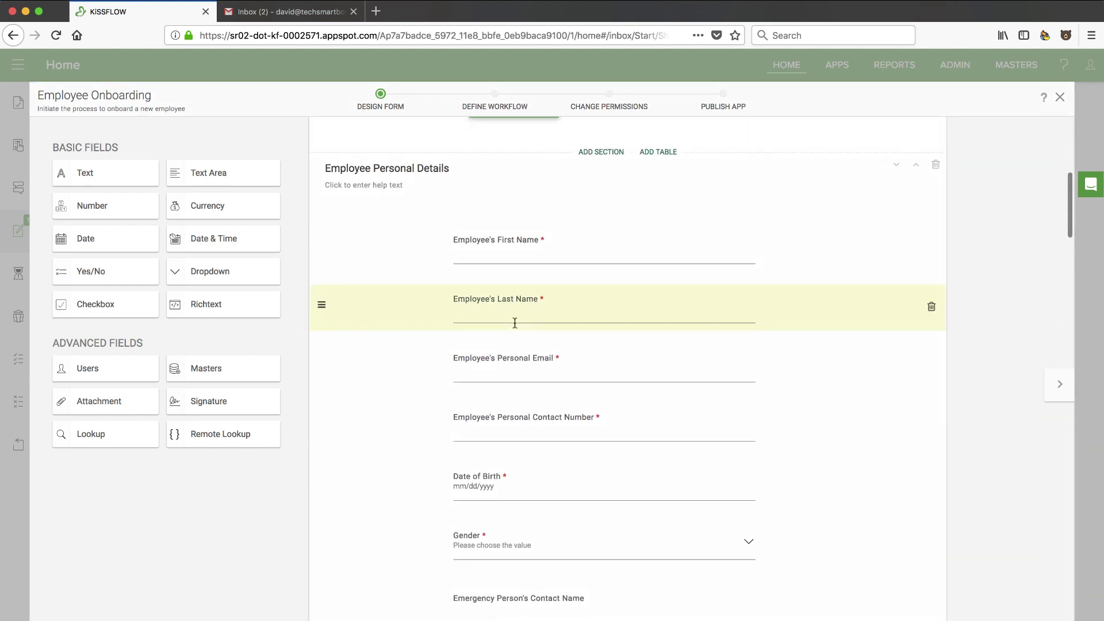
pyautogui.scroll(10, 506, 324)
pyautogui.scroll(-7, 491, 326)
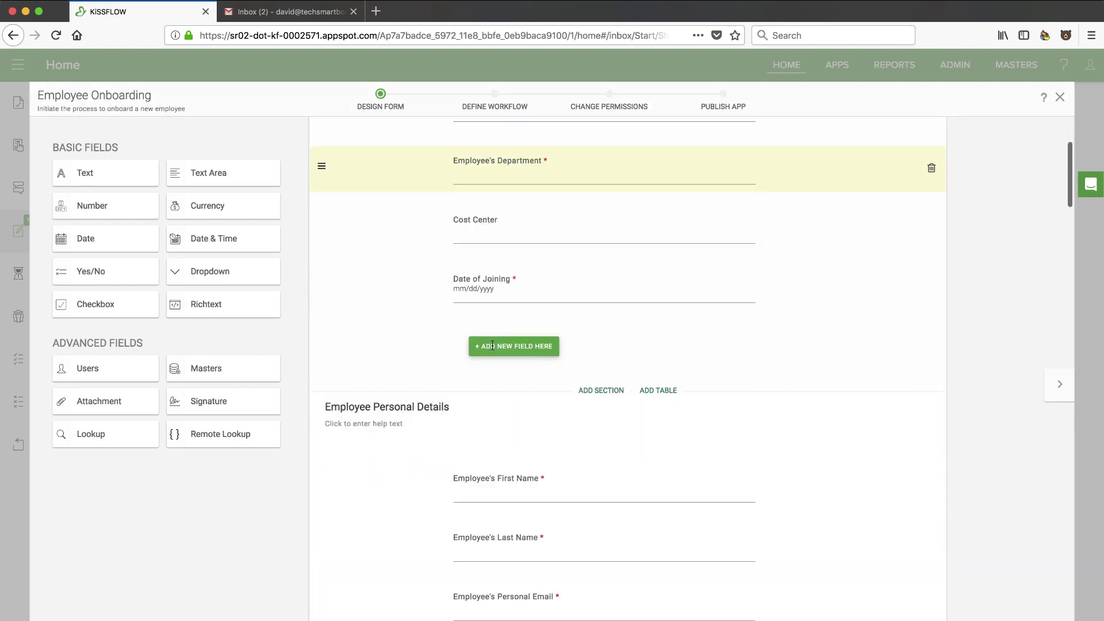
pyautogui.scroll(-3, 467, 424)
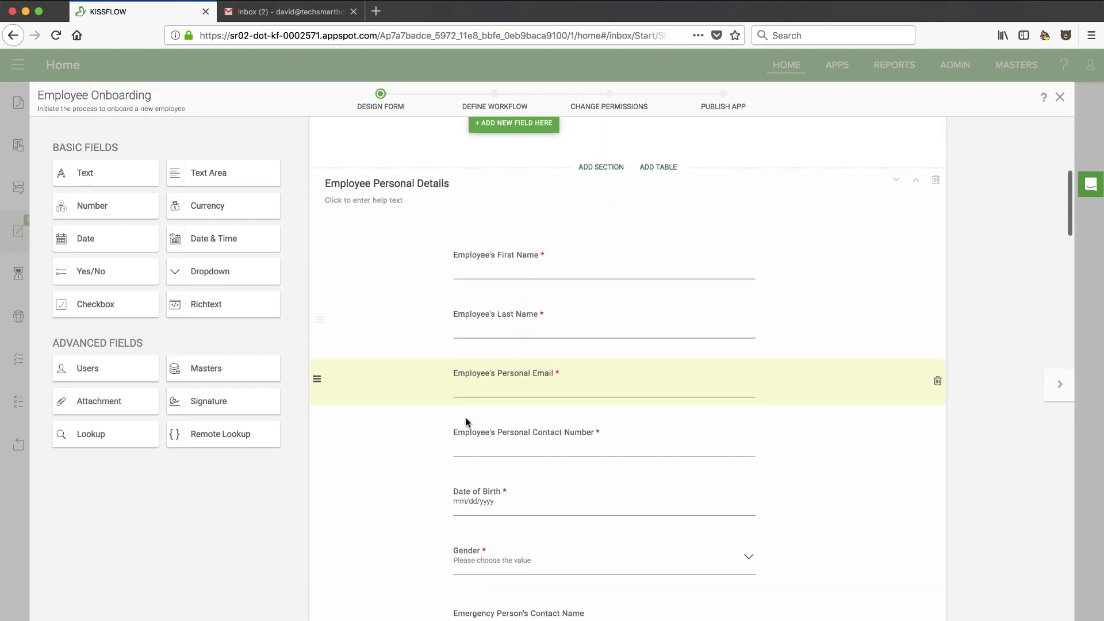
pyautogui.scroll(-20, 491, 378)
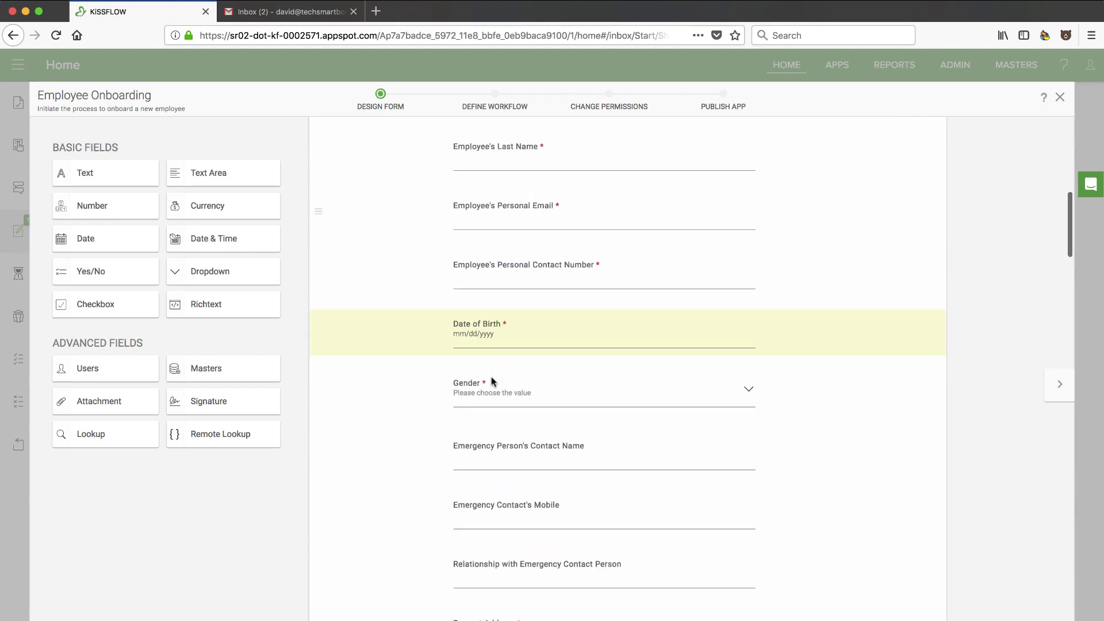
pyautogui.scroll(-8, 491, 379)
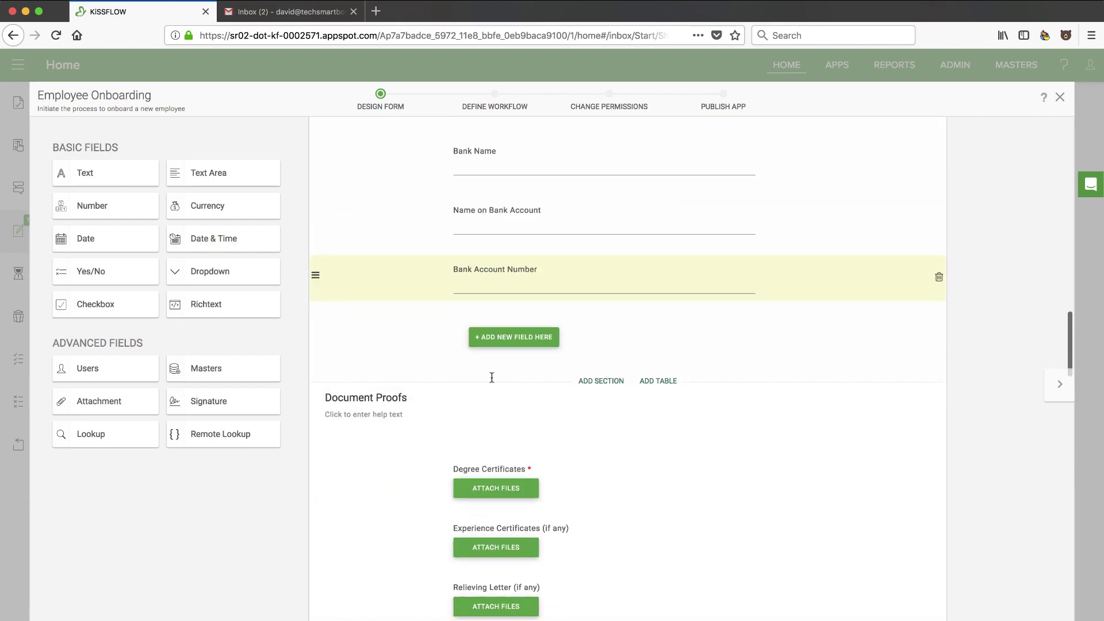
pyautogui.scroll(20, 492, 379)
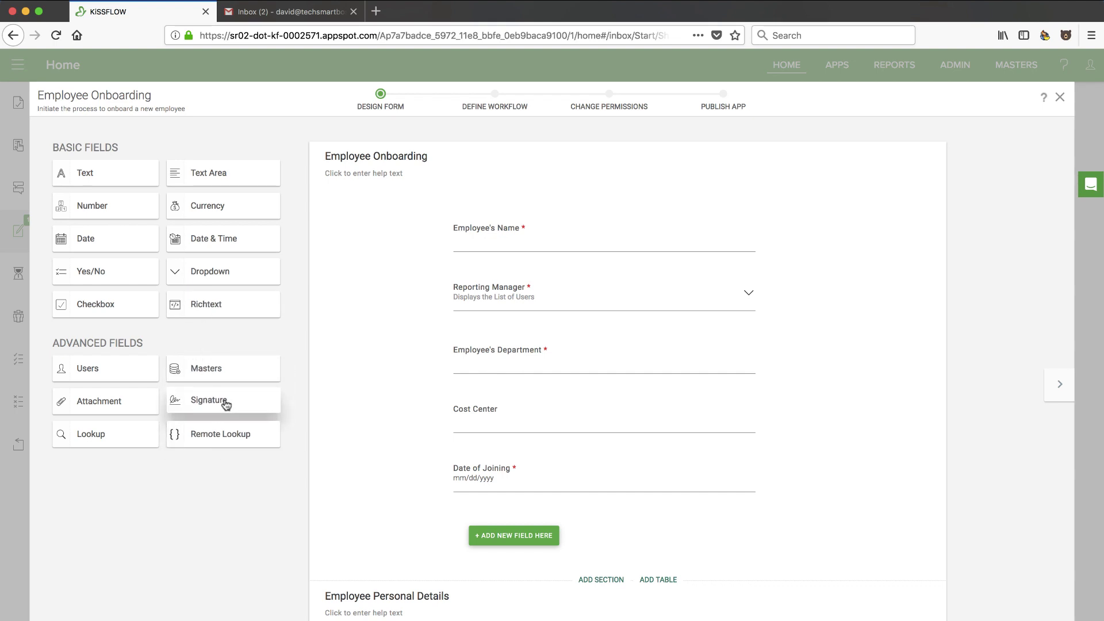
# Drag a Signature field from Advanced Fields to below Date of Joining
pyautogui.moveTo(283, 397)
pyautogui.mouseDown()
pyautogui.moveTo(506, 495)
pyautogui.moveTo(502, 545)
pyautogui.moveTo(528, 541)
pyautogui.mouseUp()
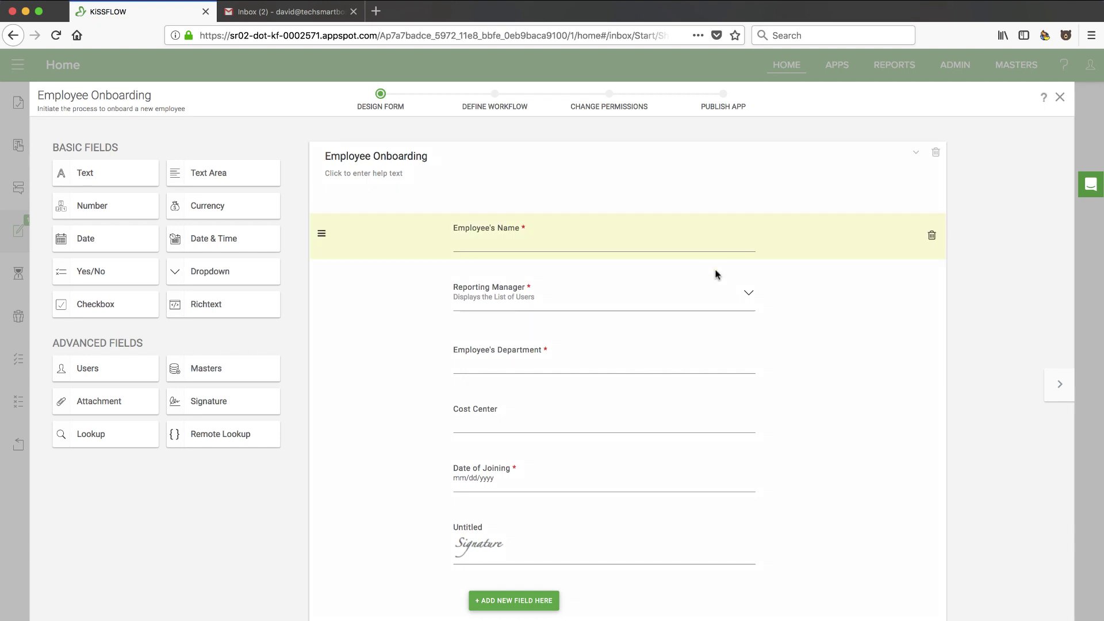
# Switch to the workflow and scroll down through its steps to HR Review
pyautogui.click(1060, 390)
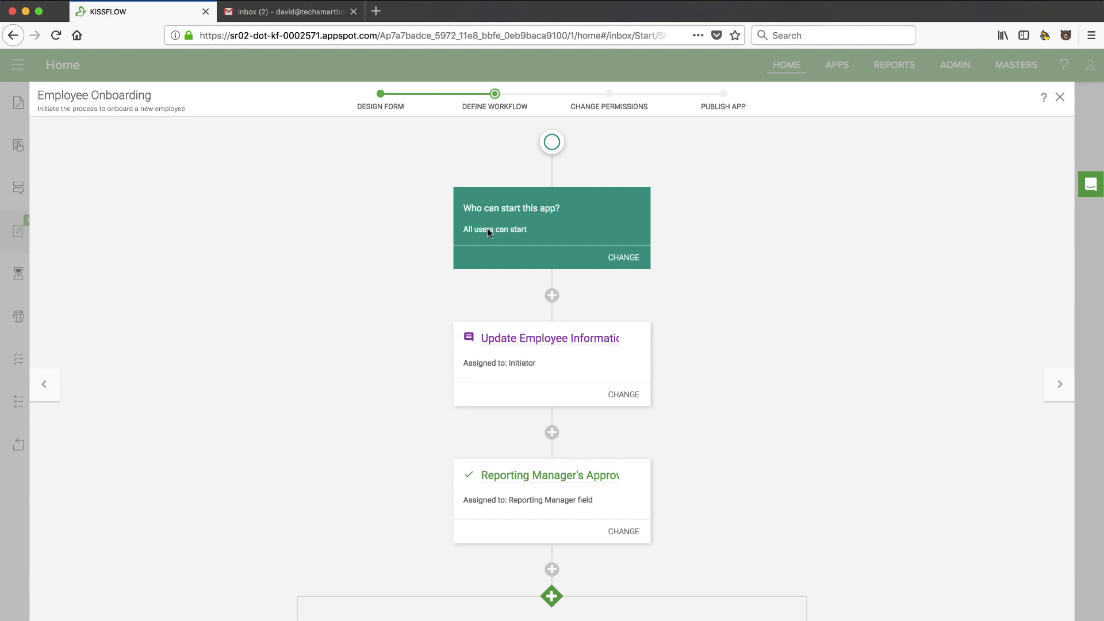
pyautogui.scroll(-3, 667, 310)
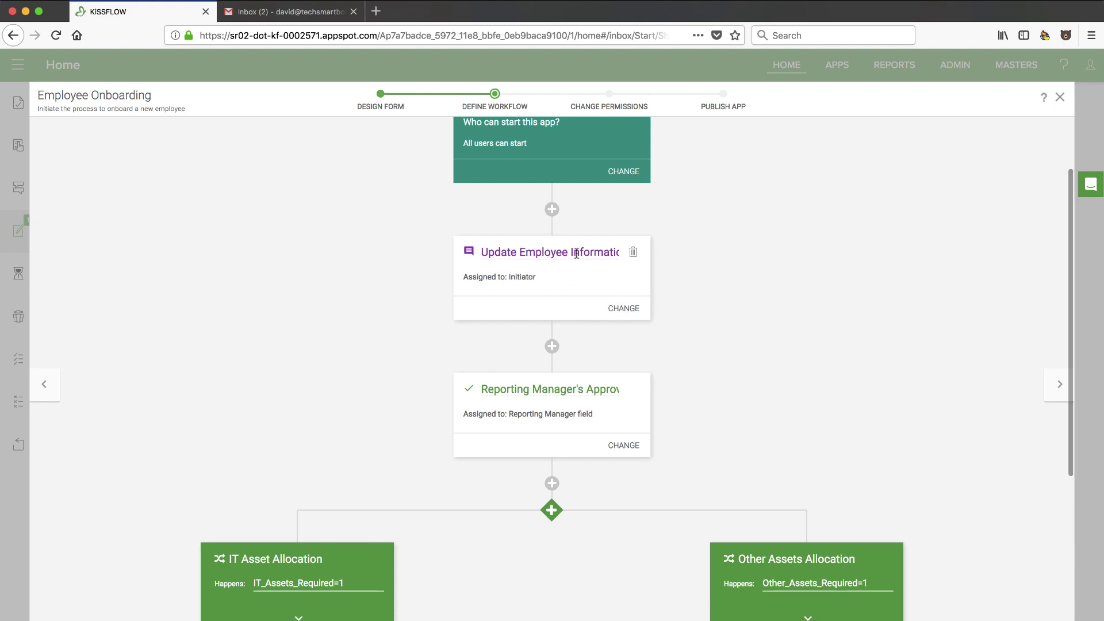
pyautogui.scroll(-3, 584, 345)
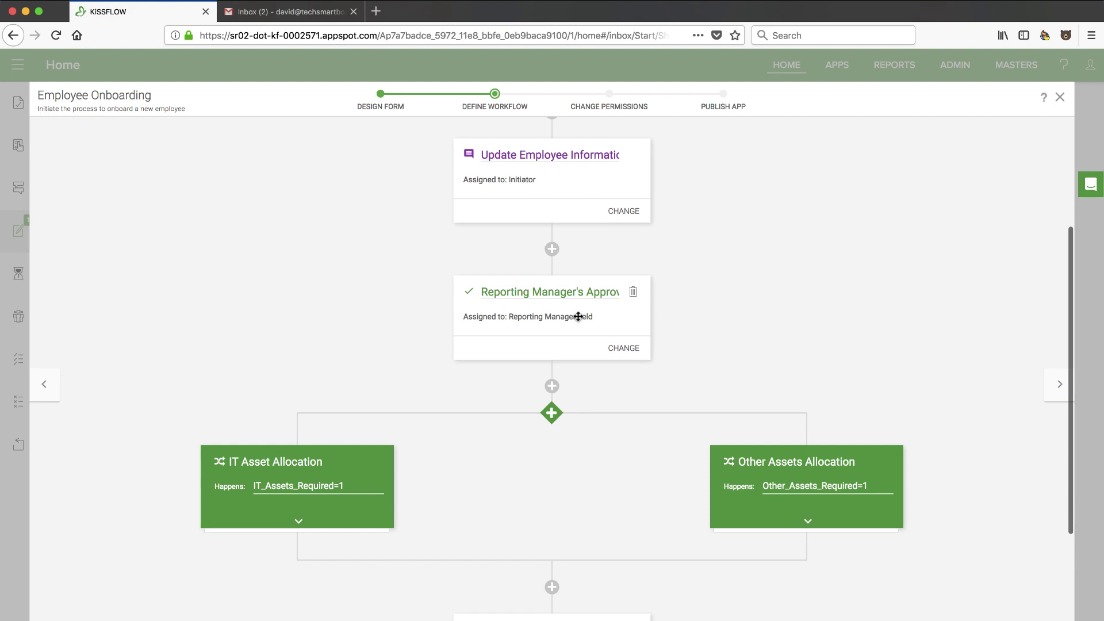
pyautogui.scroll(-4, 602, 351)
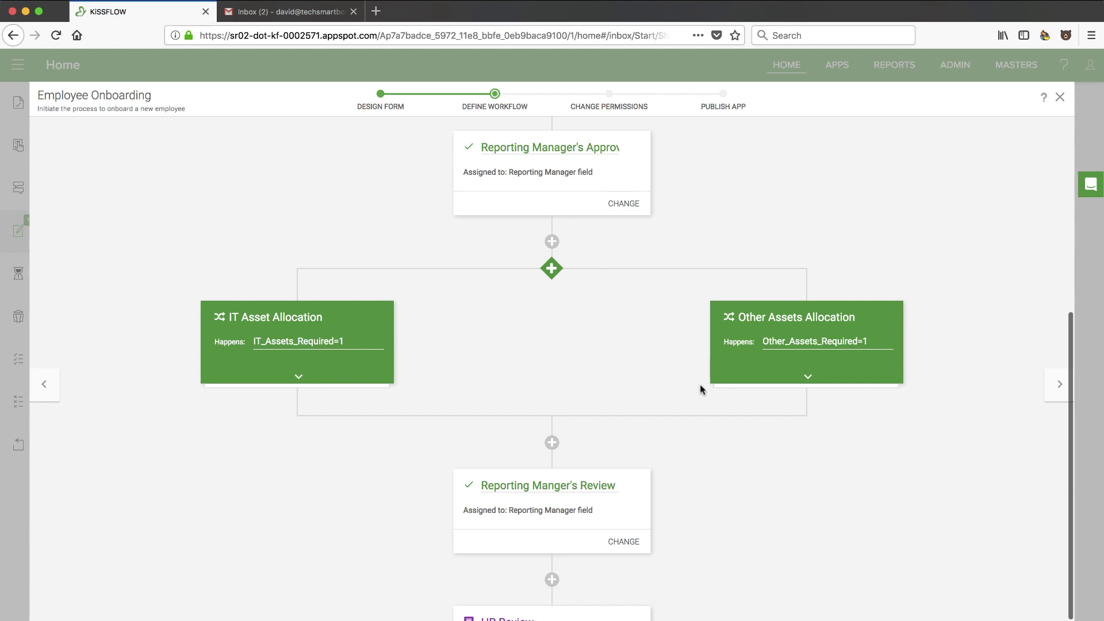
pyautogui.scroll(-3, 700, 384)
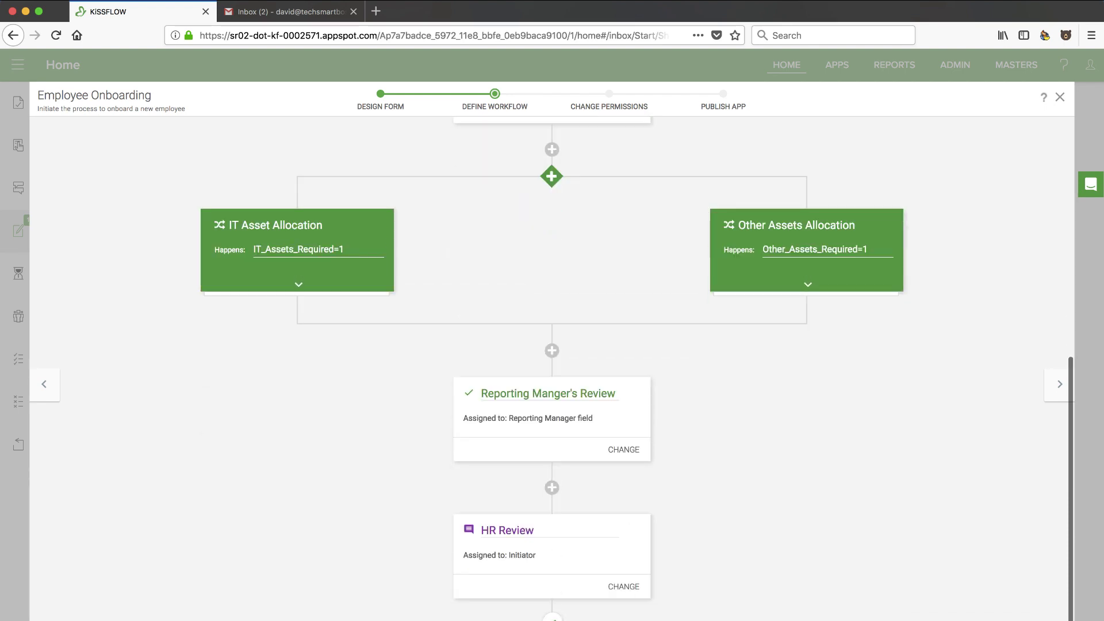
# Browse the add-step and automated action choices below HR Review without adding any, and dismiss the chat
pyautogui.click(552, 619)
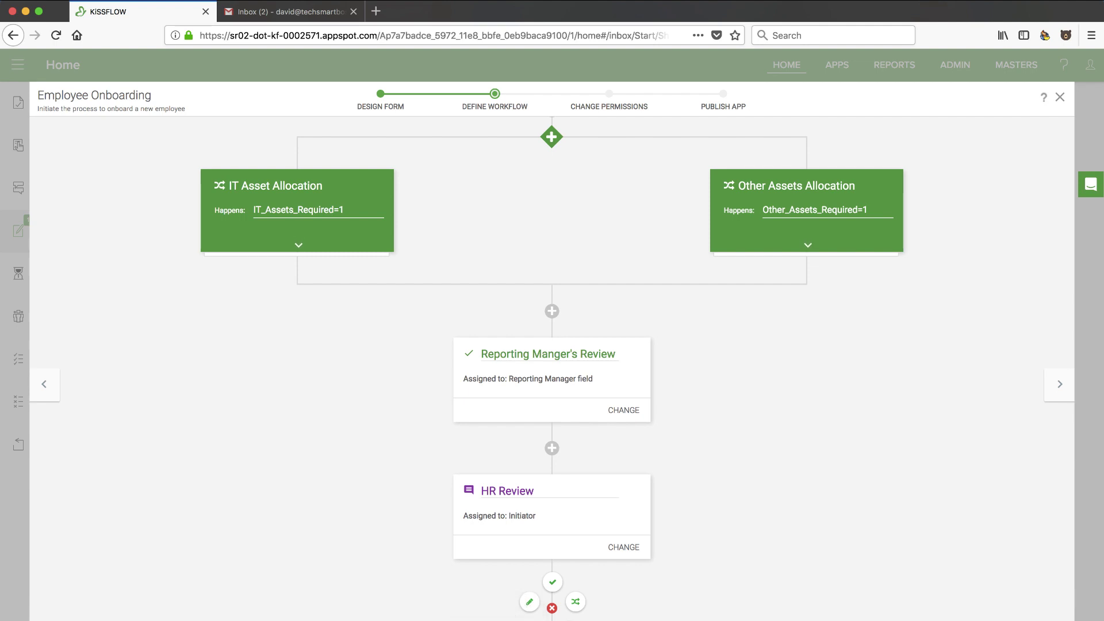
pyautogui.click(552, 616)
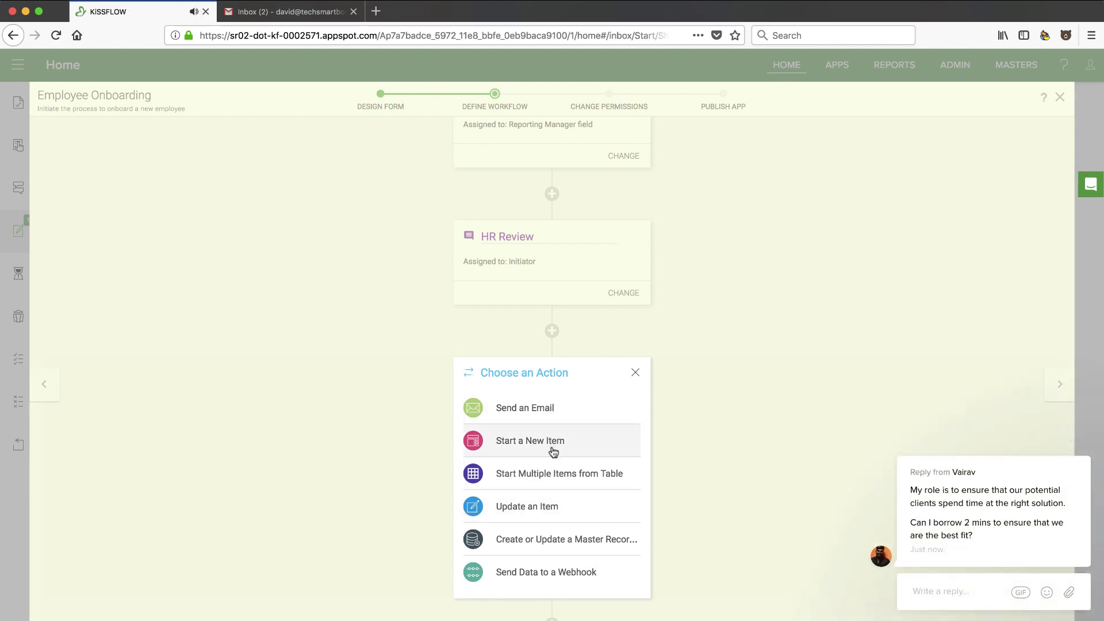
pyautogui.click(635, 375)
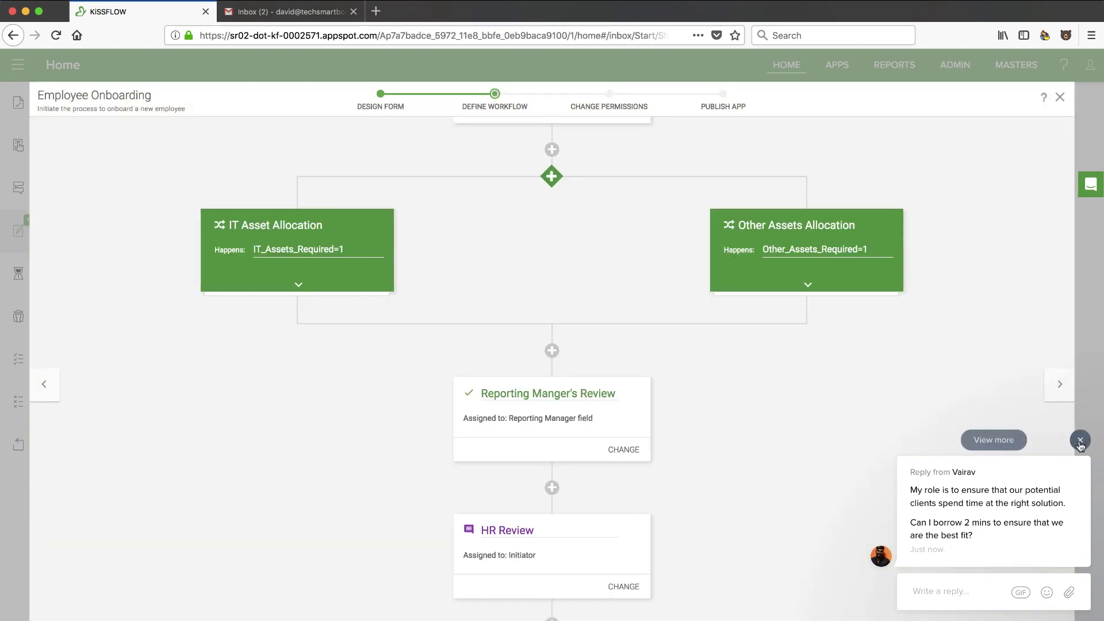
pyautogui.click(1080, 441)
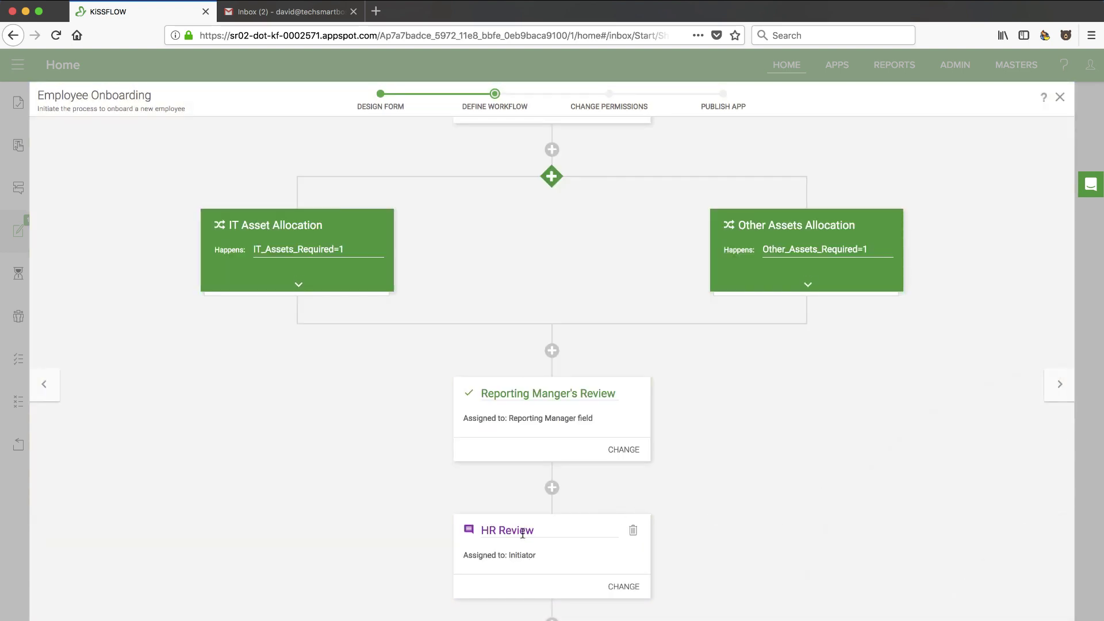
pyautogui.moveTo(552, 618)
pyautogui.scroll(-1, 552, 610)
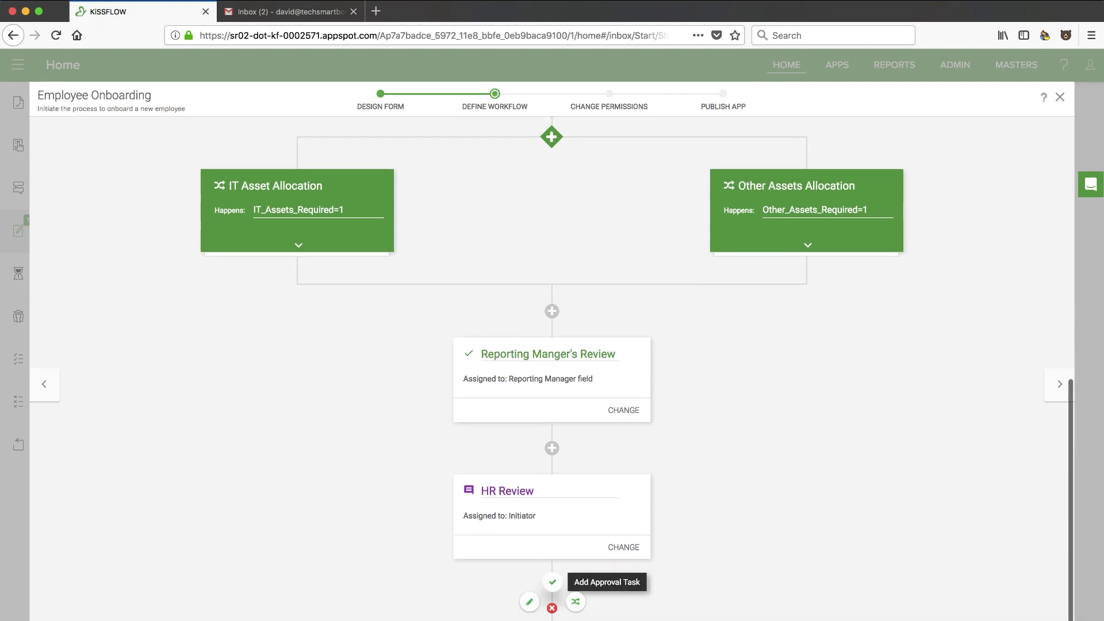
# Add a 'Get some data' input task after HR Review, assigned to the initiator's Manager
pyautogui.click(530, 604)
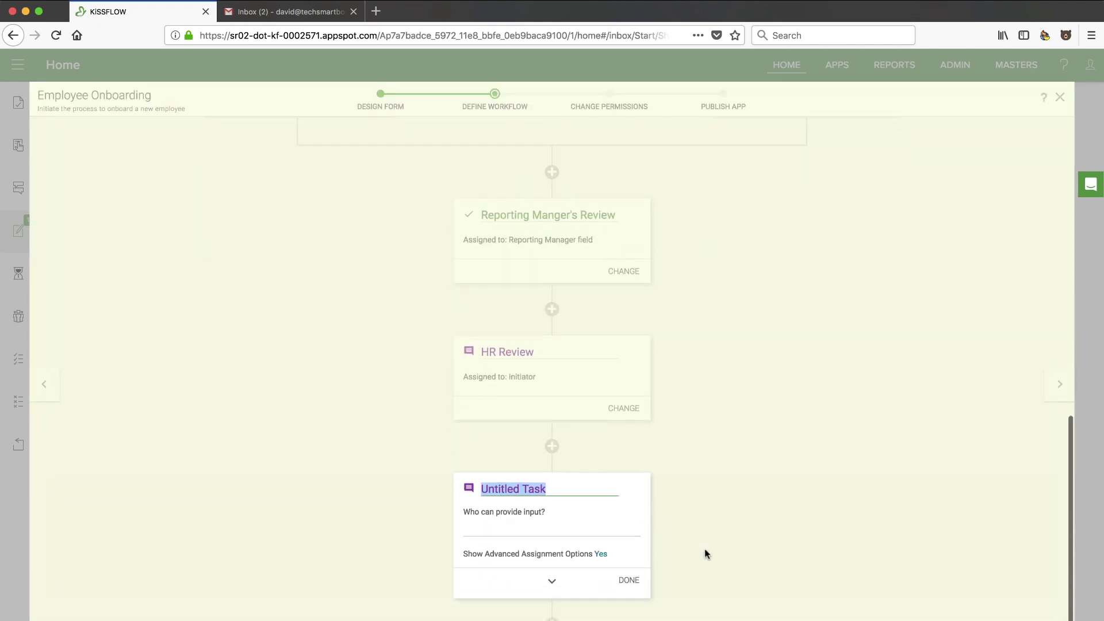
pyautogui.write('Get some data')
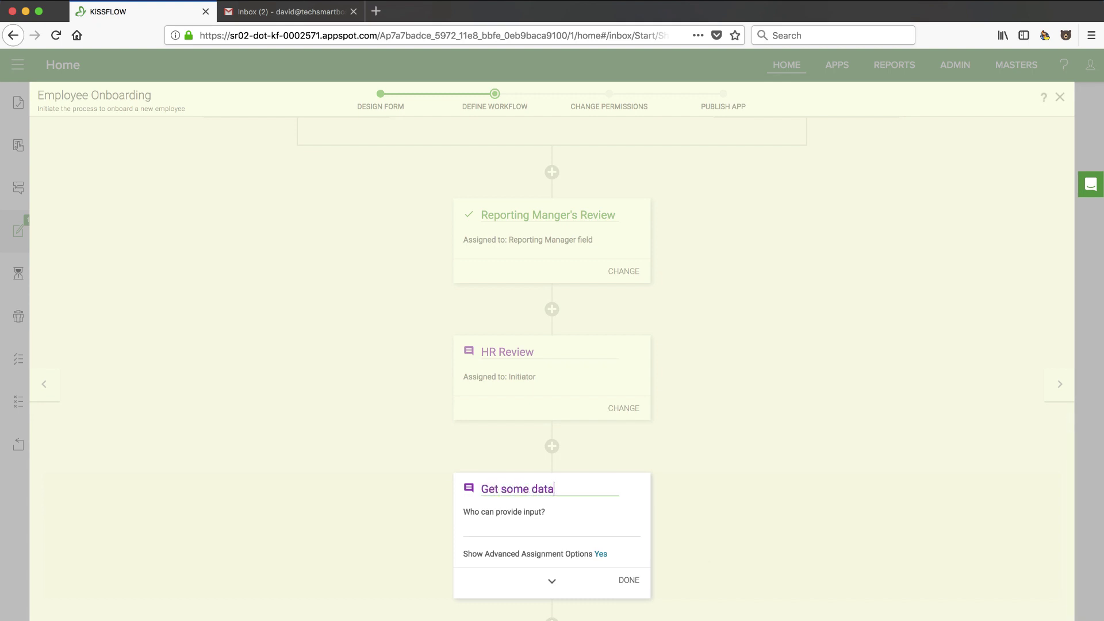
pyautogui.click(563, 526)
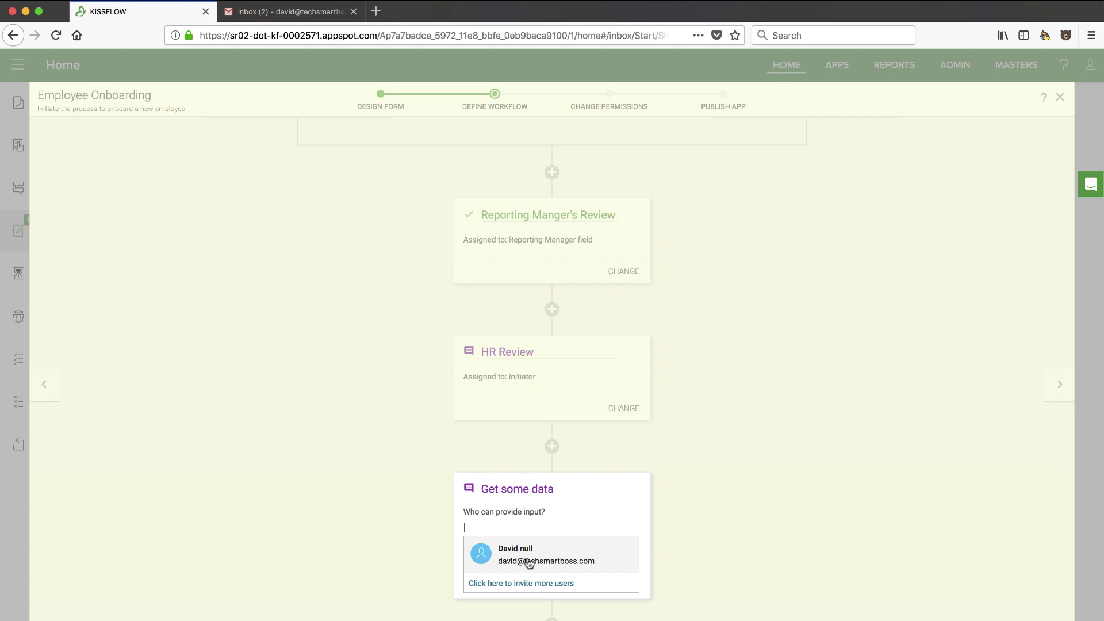
pyautogui.click(529, 562)
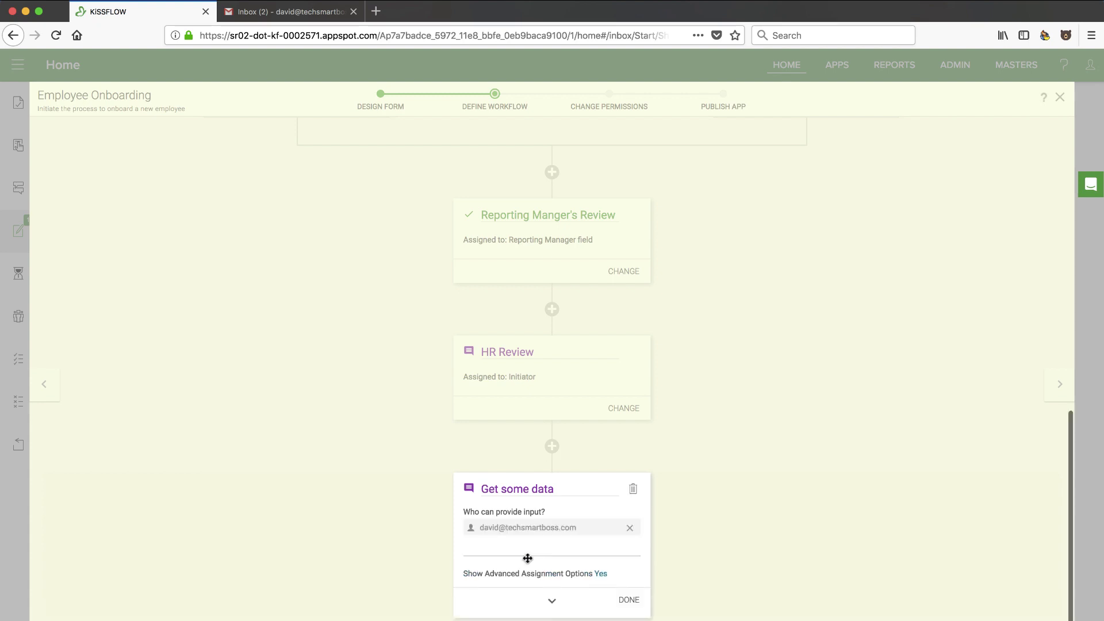
pyautogui.click(601, 574)
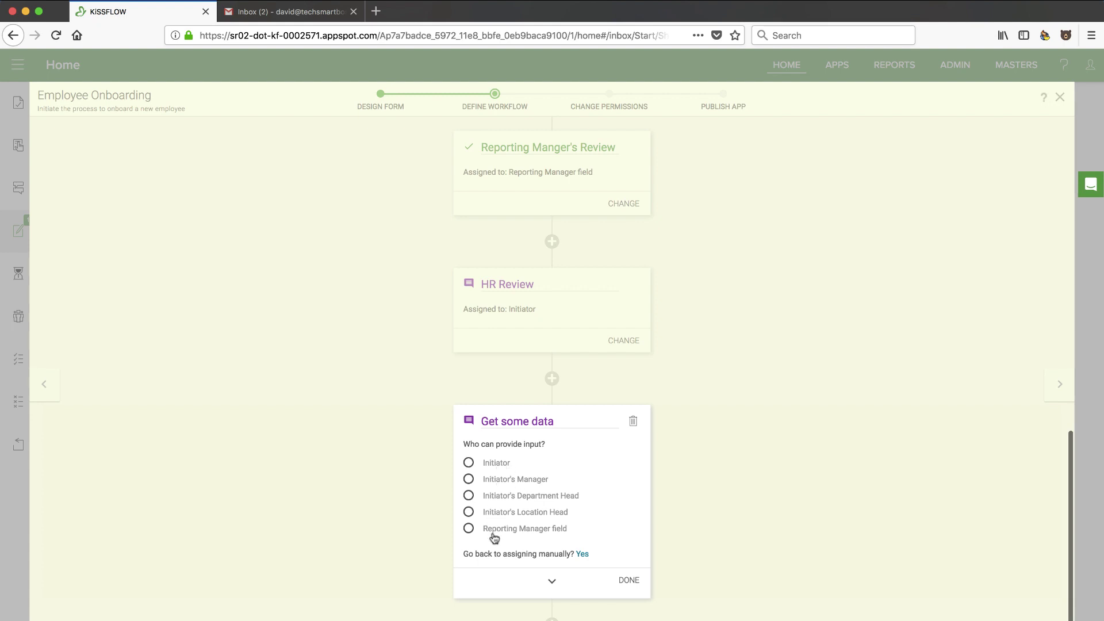
pyautogui.click(469, 480)
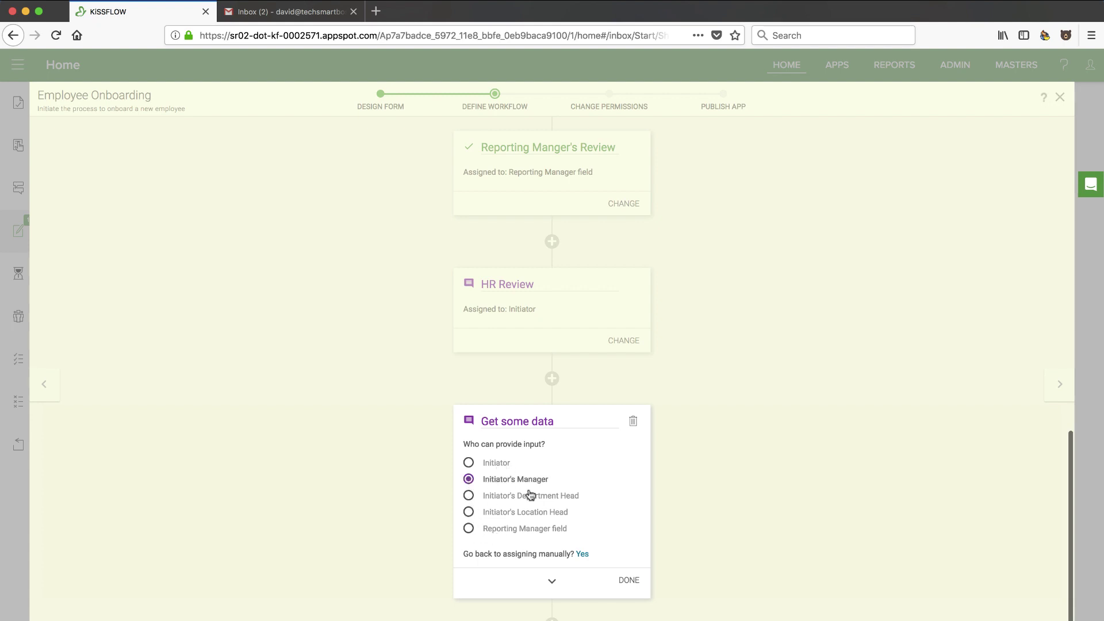
pyautogui.click(626, 583)
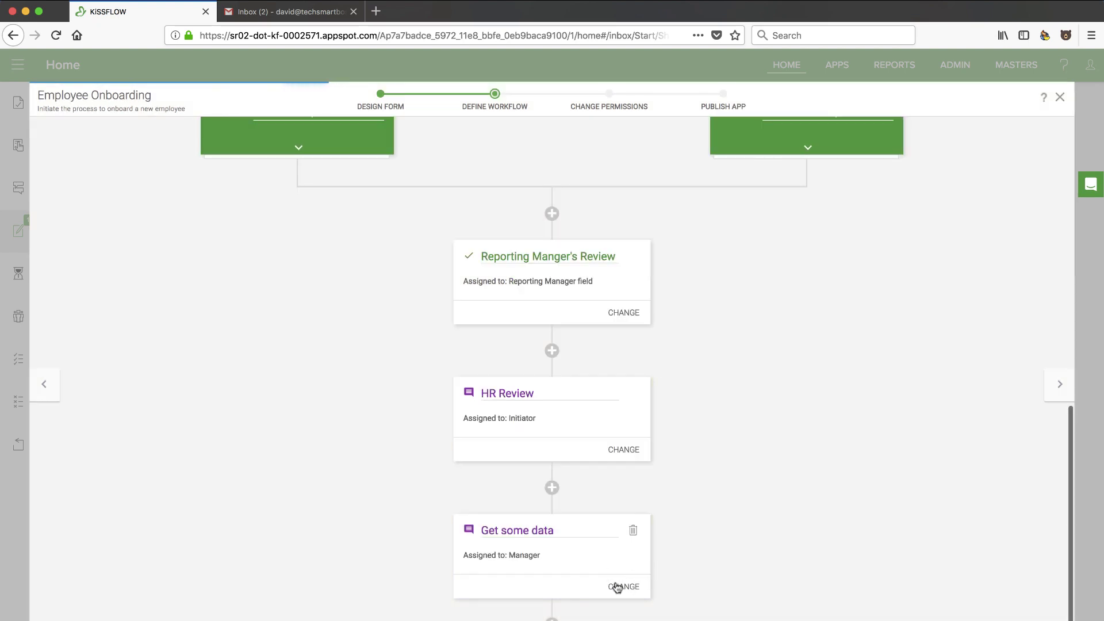
# Give the Get some data task a 48-hour deadline and finish editing it
pyautogui.click(617, 586)
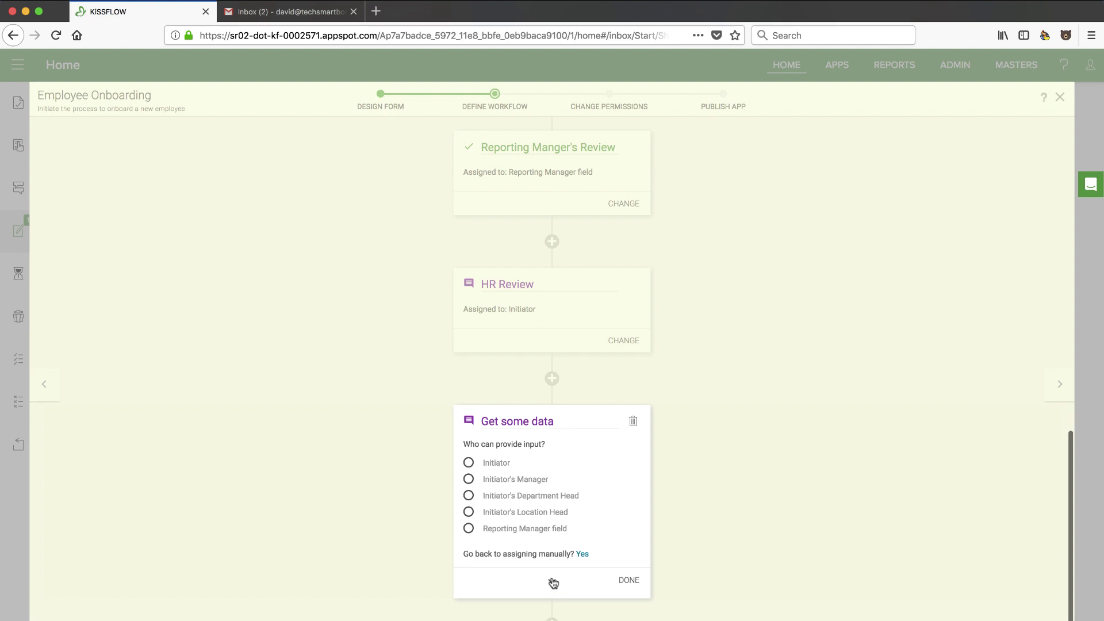
pyautogui.click(554, 583)
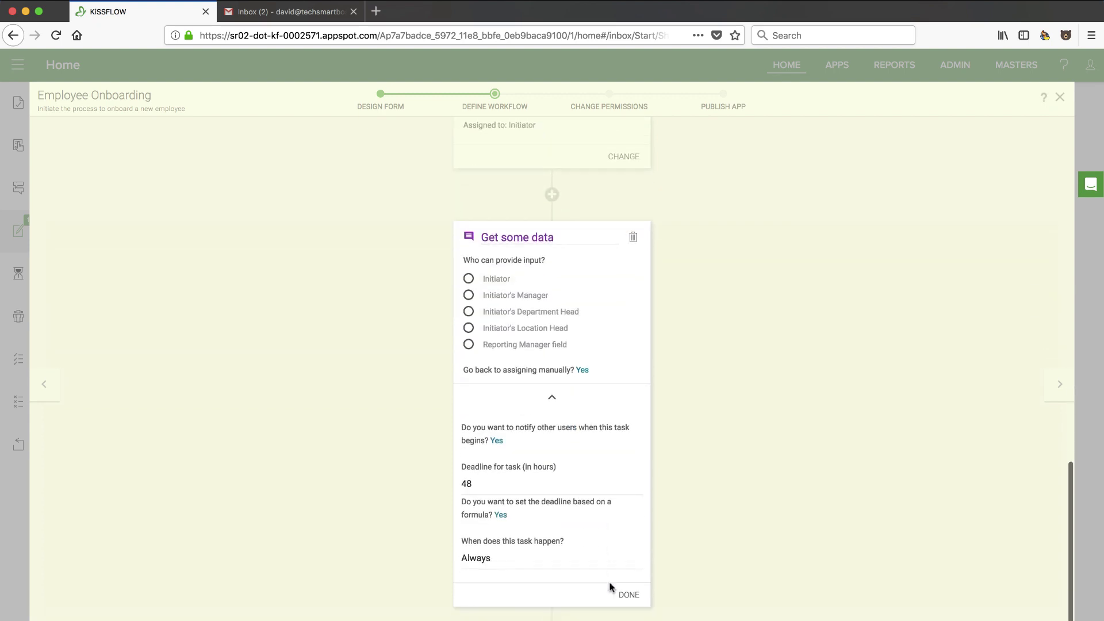
pyautogui.click(487, 473)
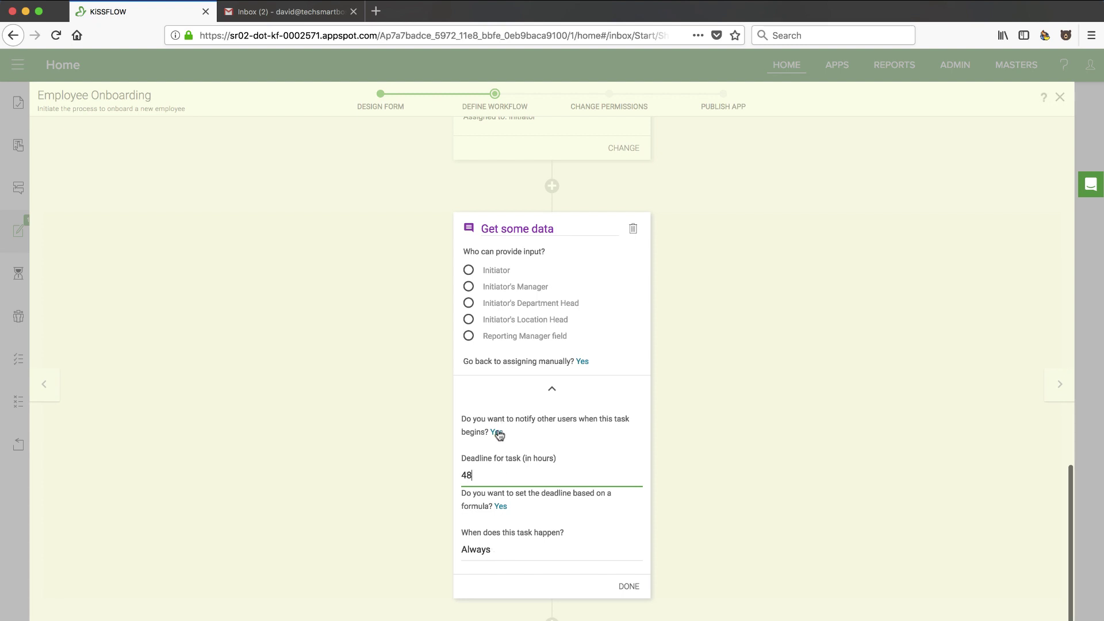
pyautogui.click(629, 587)
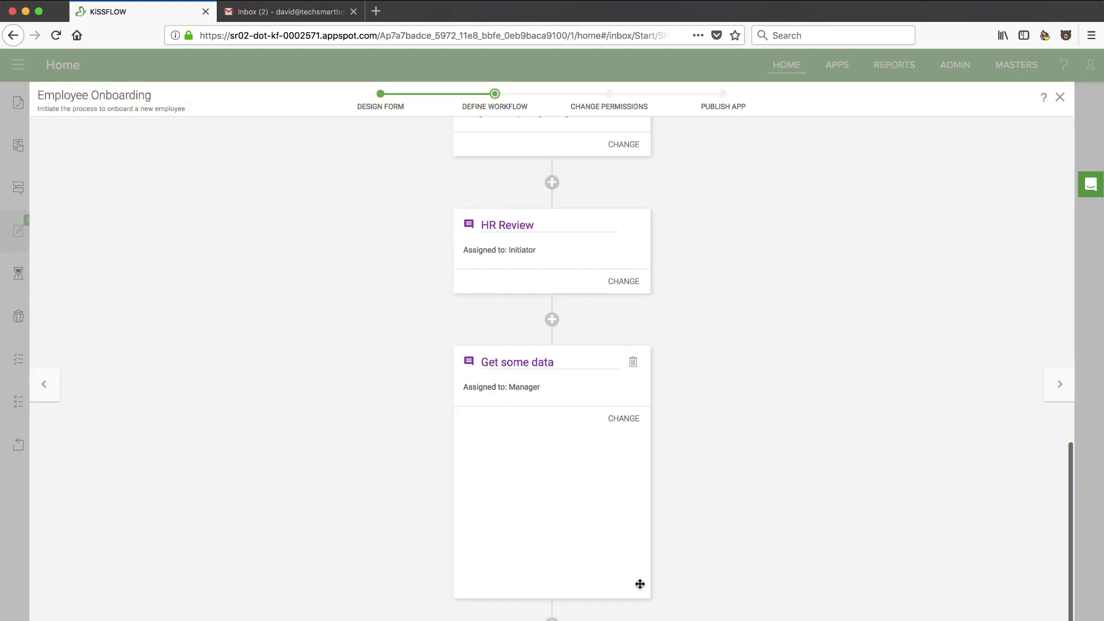
# Preview the automated action choices after the branches without adding one, then proceed to Permissions
pyautogui.scroll(20, 638, 500)
pyautogui.scroll(-5, 575, 506)
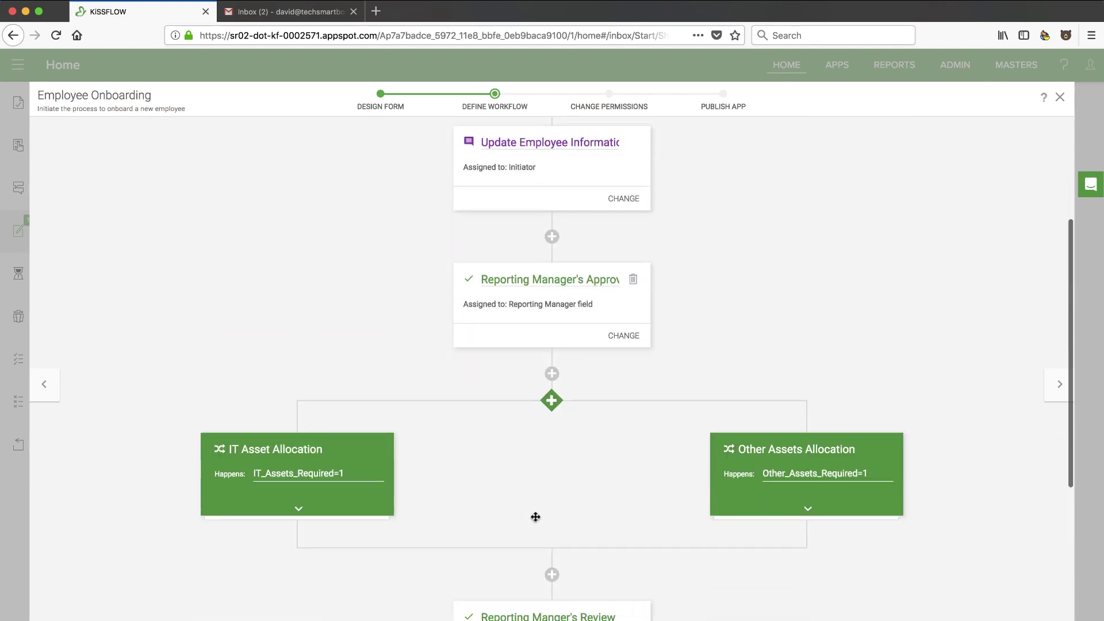
pyautogui.moveTo(556, 498)
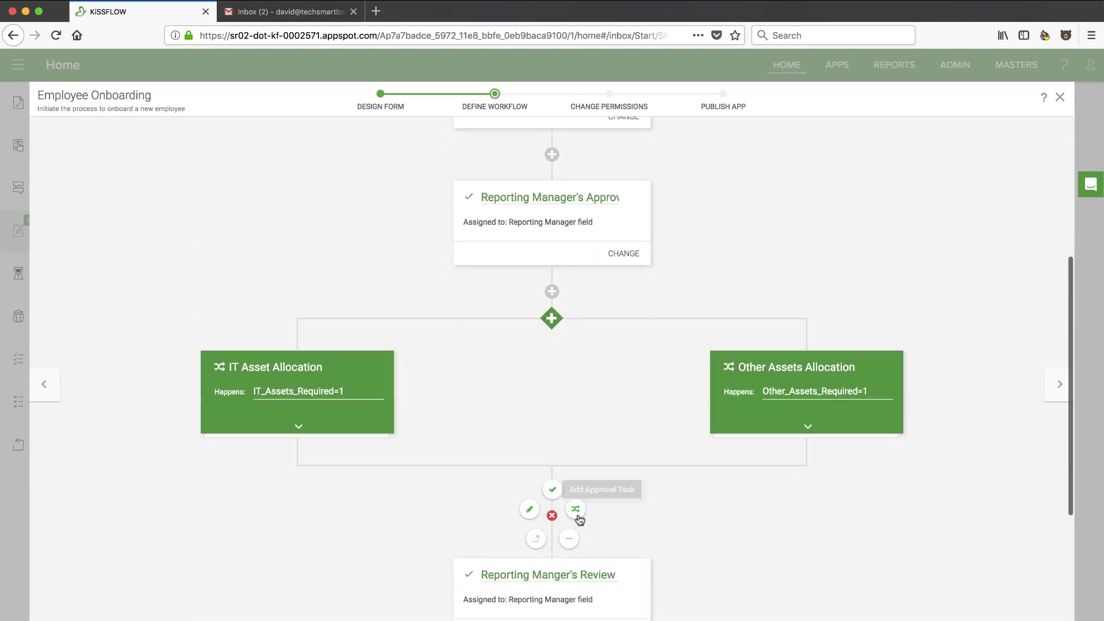
pyautogui.click(570, 540)
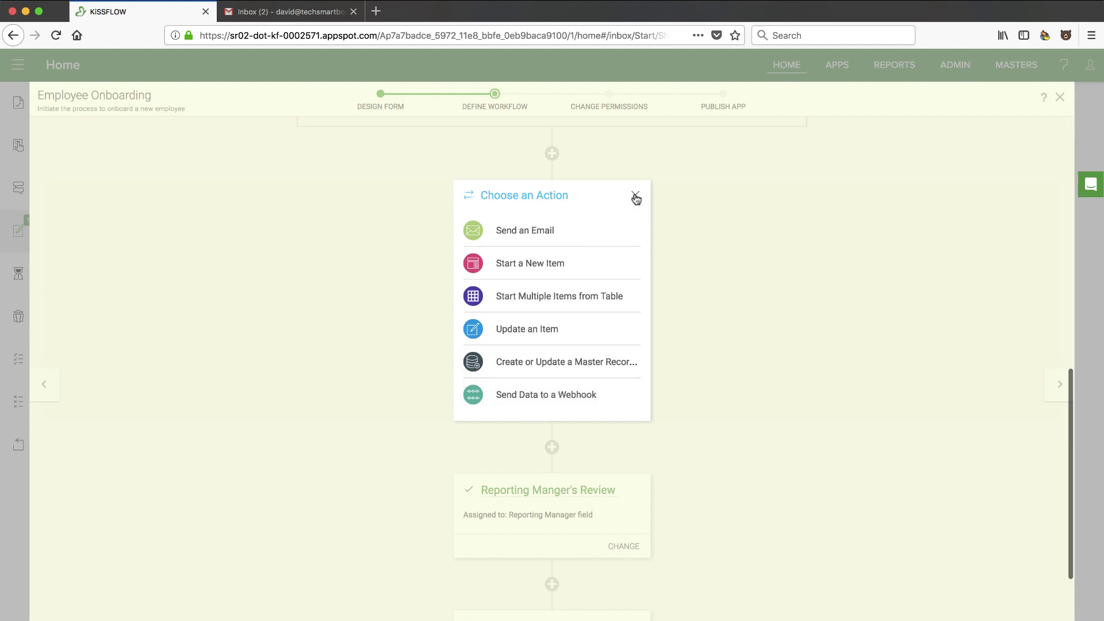
pyautogui.click(633, 196)
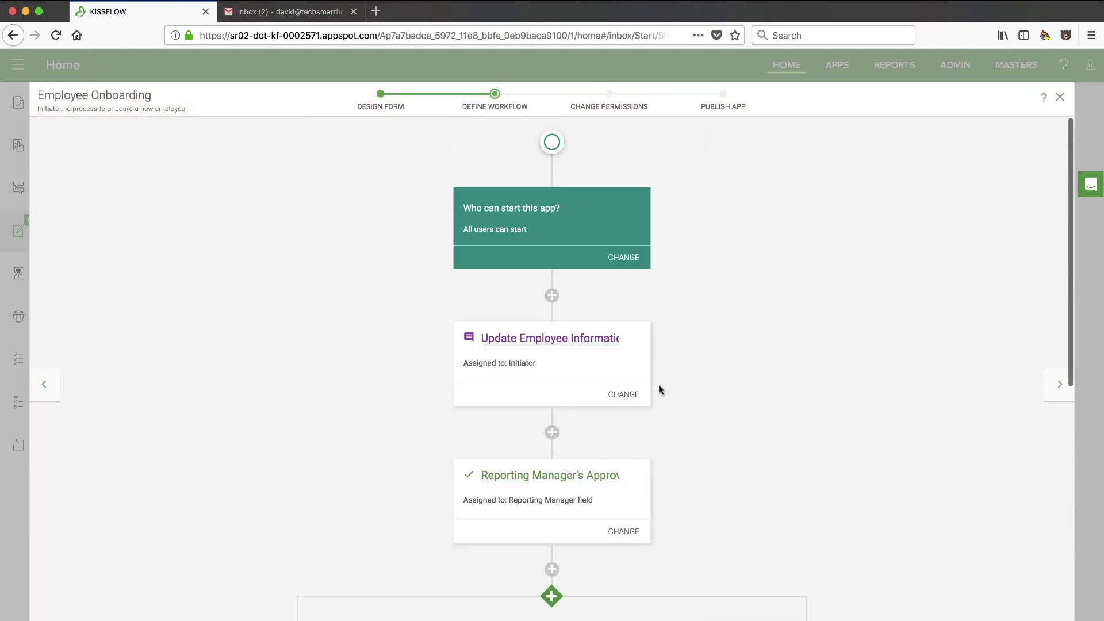
pyautogui.click(1065, 389)
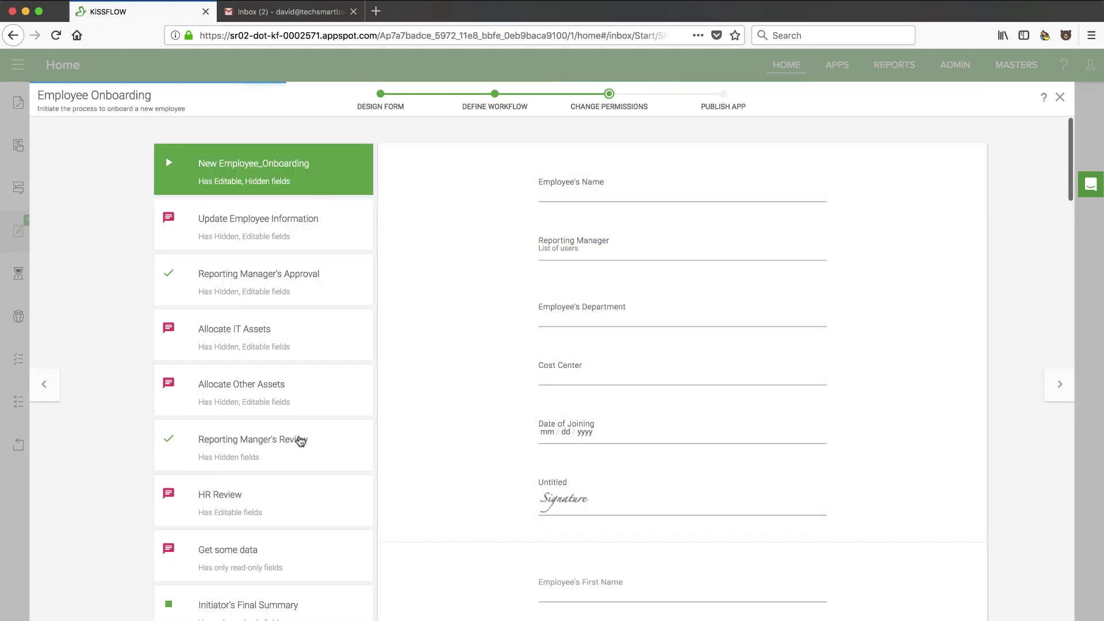
# Advance to the Publish App step, then exit the editor back to a blank Employee Onboarding form
pyautogui.moveTo(664, 346)
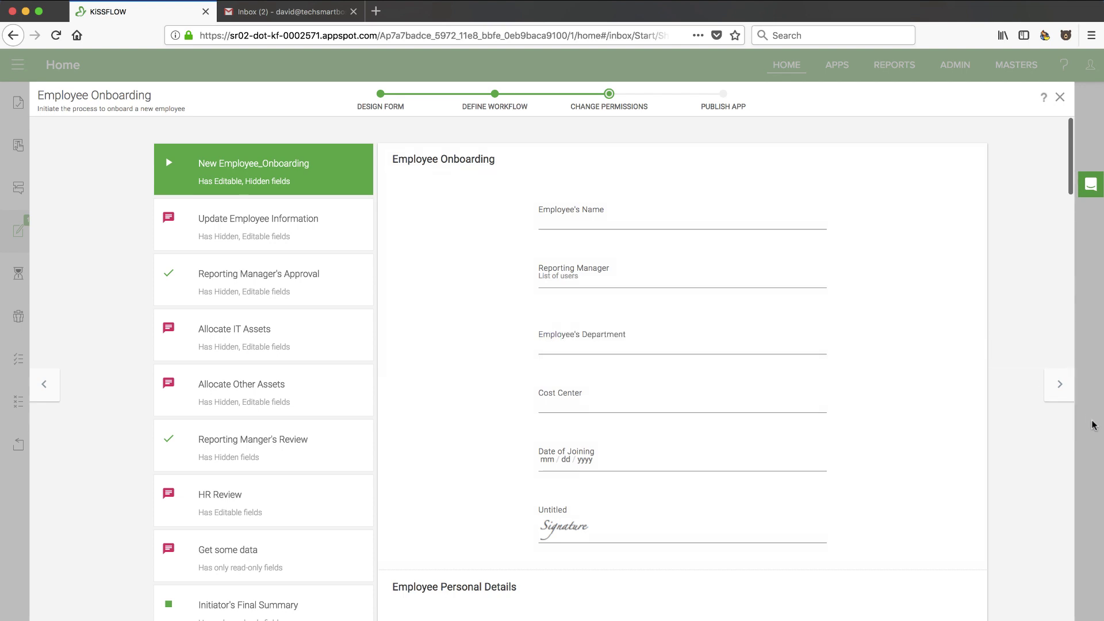
pyautogui.click(1059, 384)
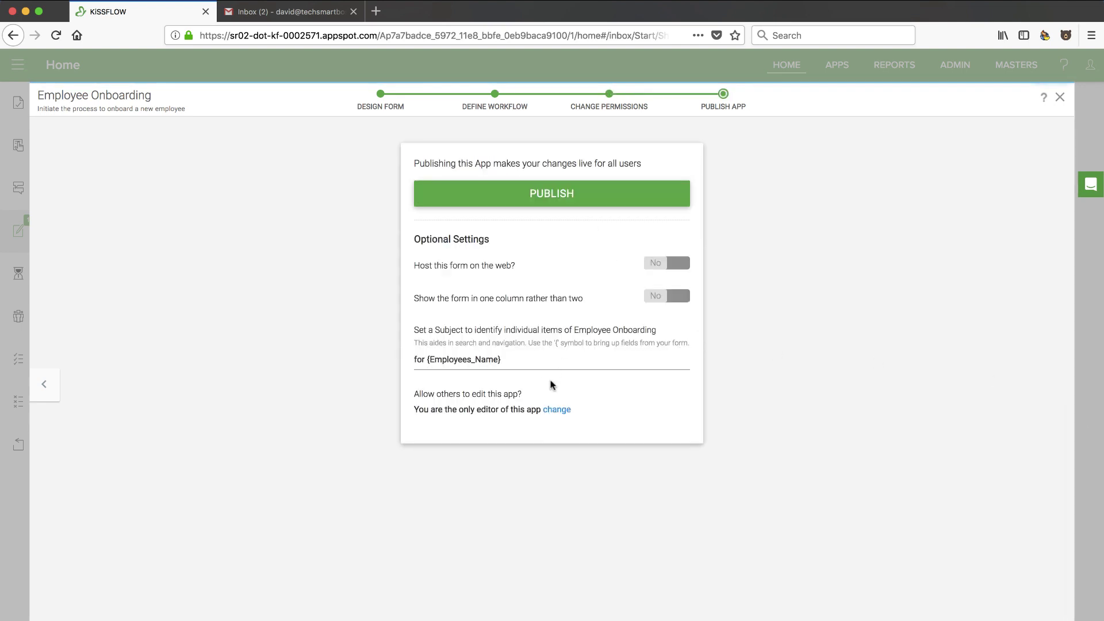
pyautogui.click(1059, 98)
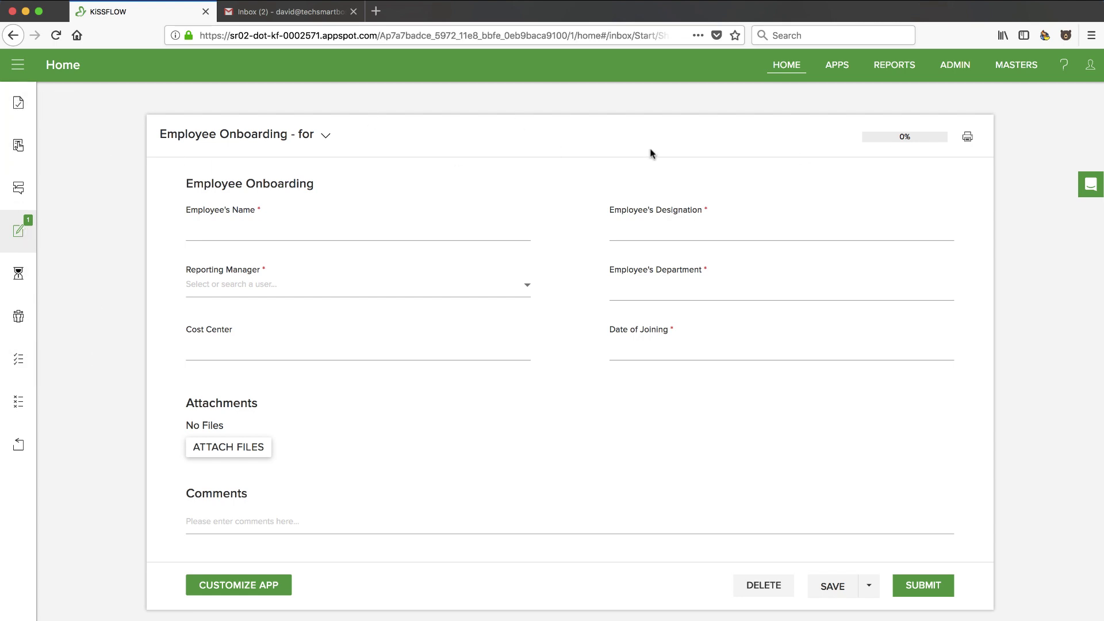
# Show the Approvals list, then return to the full home inbox and scroll through it
pyautogui.click(18, 104)
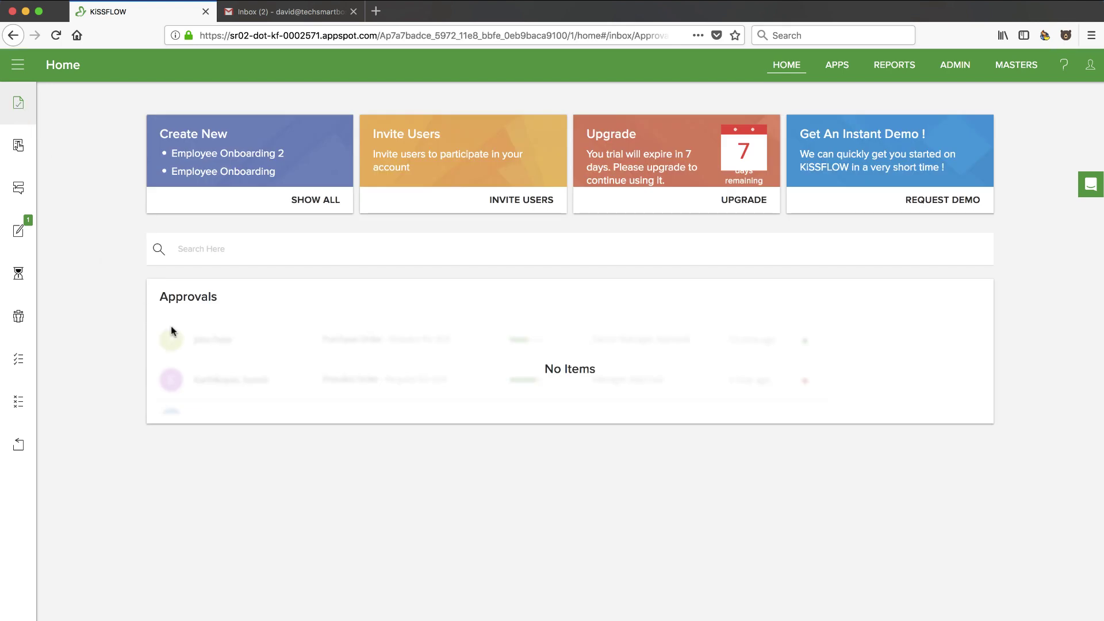
pyautogui.click(55, 66)
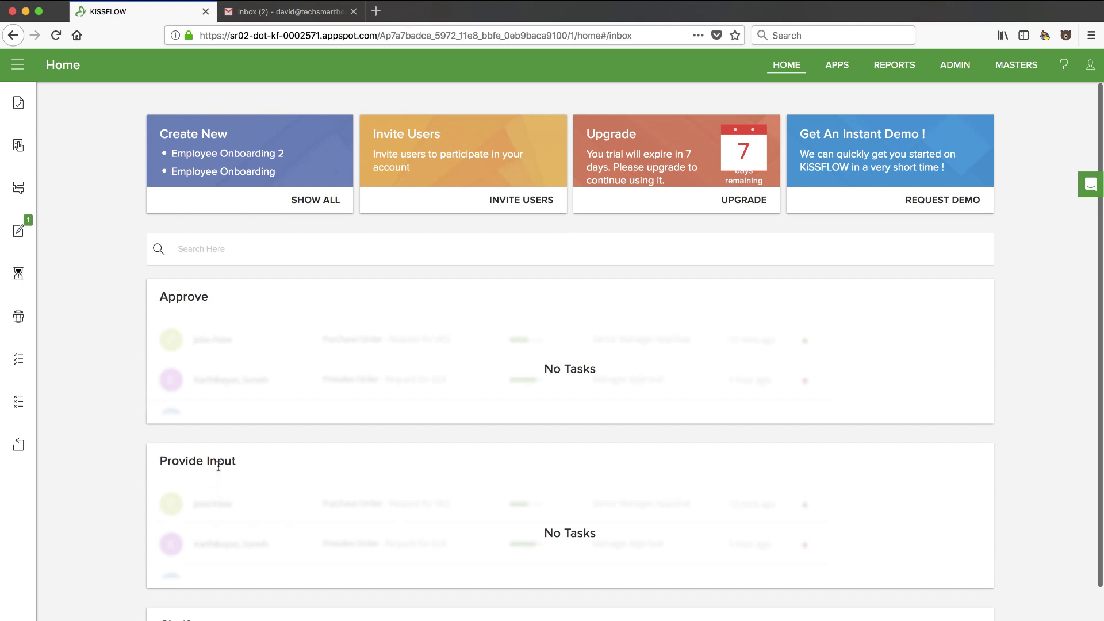
pyautogui.scroll(-3, 217, 484)
pyautogui.scroll(1, 241, 326)
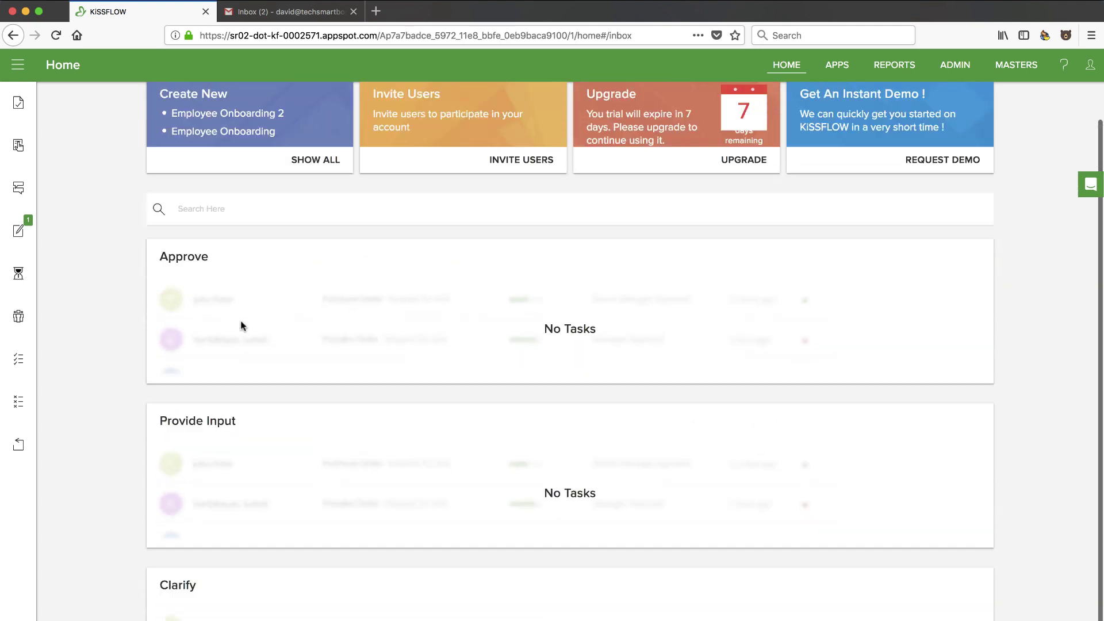
pyautogui.scroll(1, 242, 326)
pyautogui.scroll(-4, 404, 353)
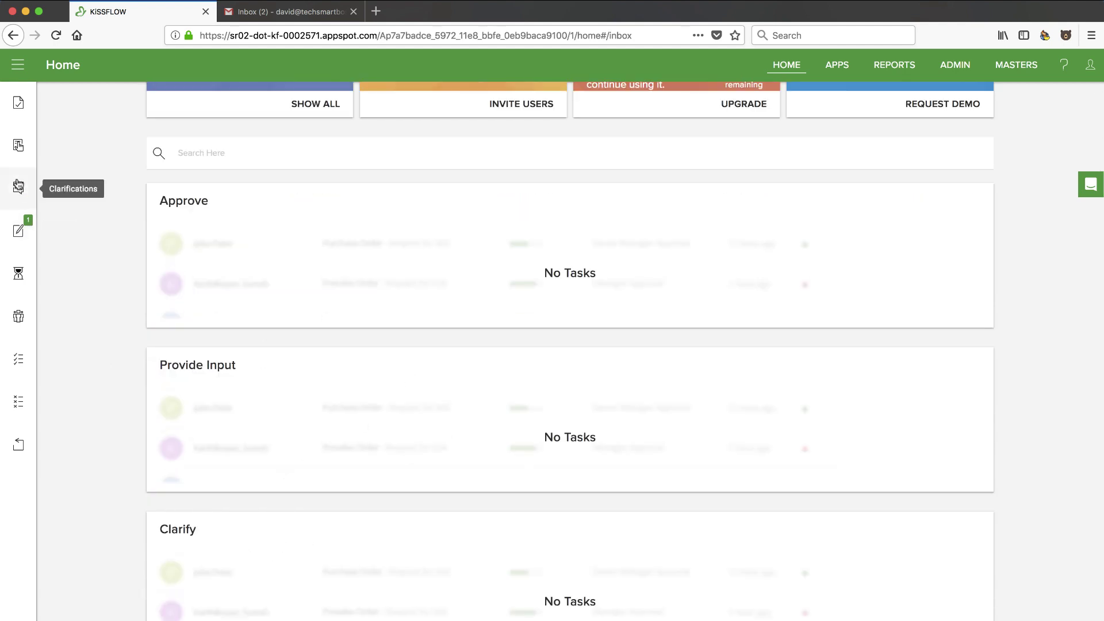
# Check the In Progress, Participated, Approved, Rejected and Withdrawn lists, then go to the Apps overview
pyautogui.click(21, 274)
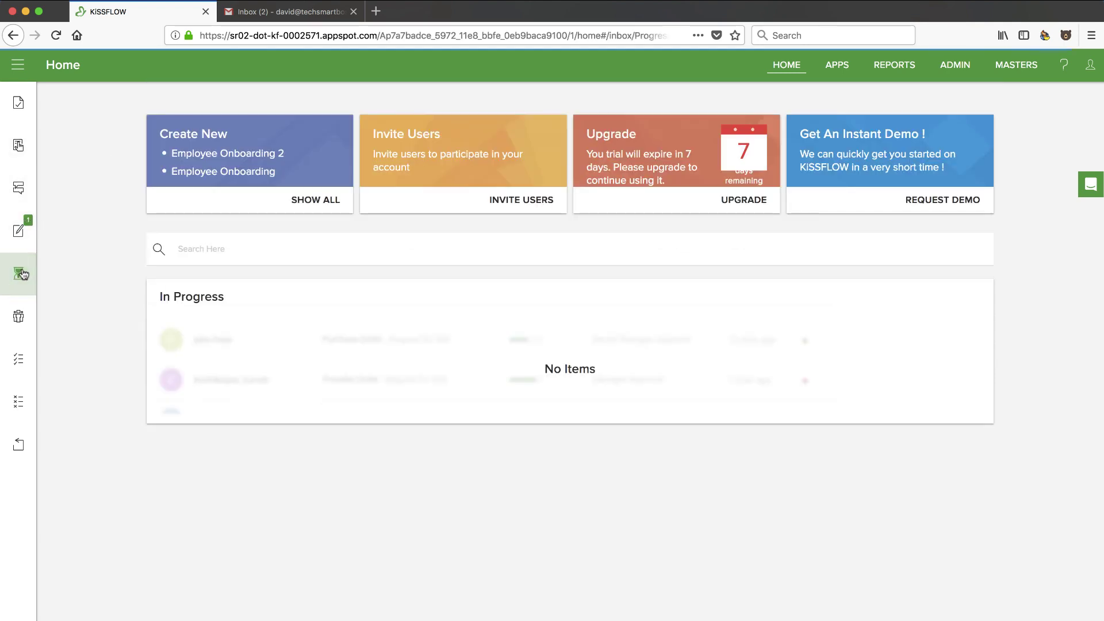
pyautogui.click(21, 318)
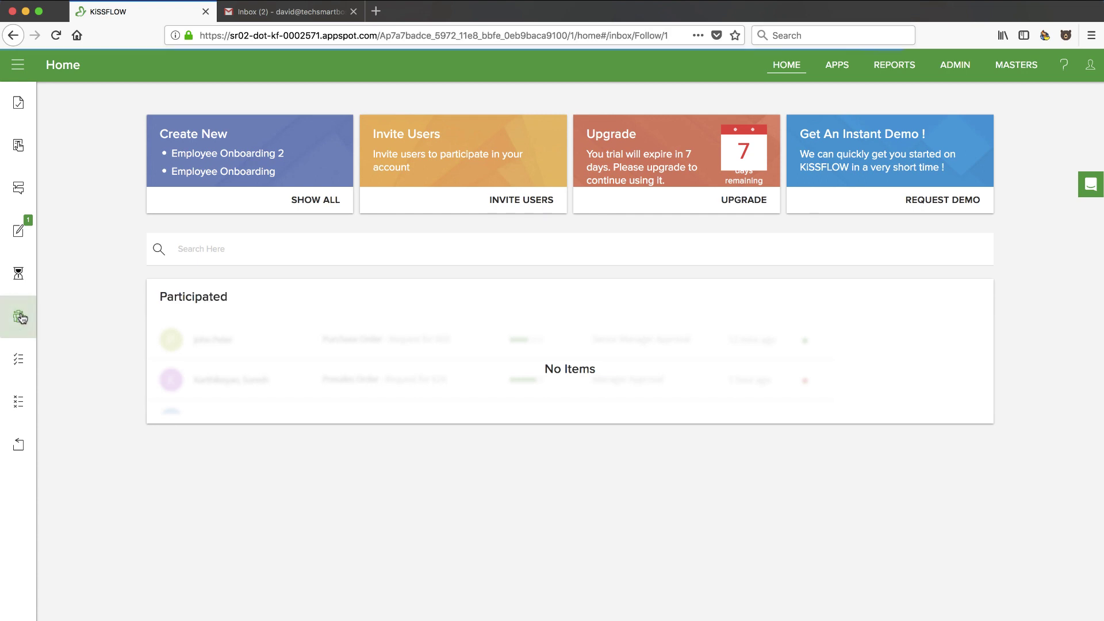
pyautogui.click(21, 359)
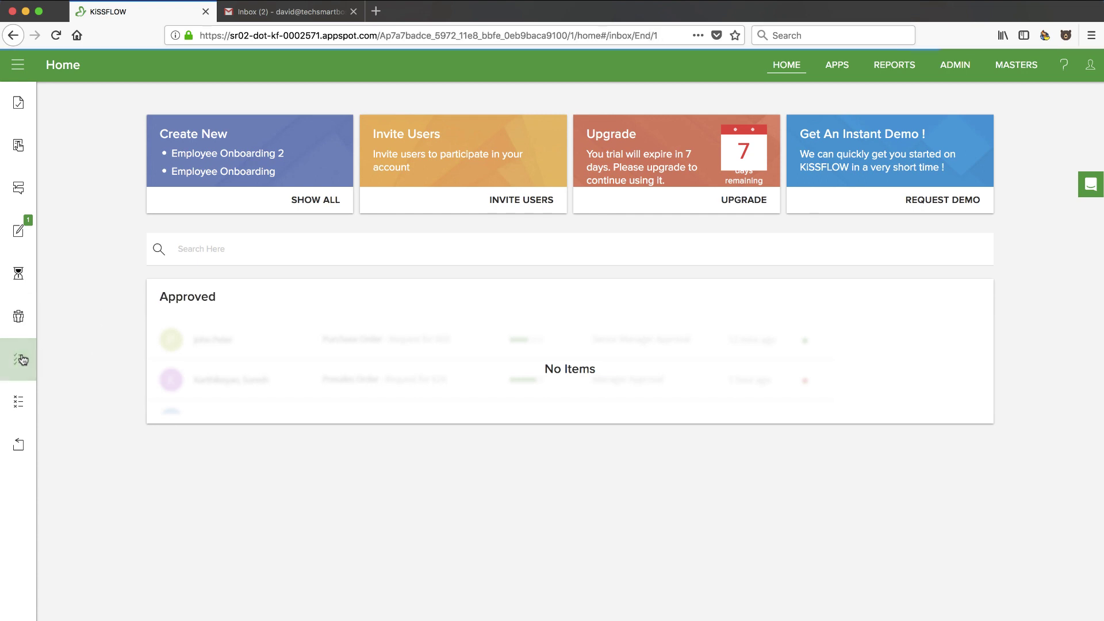
pyautogui.click(21, 408)
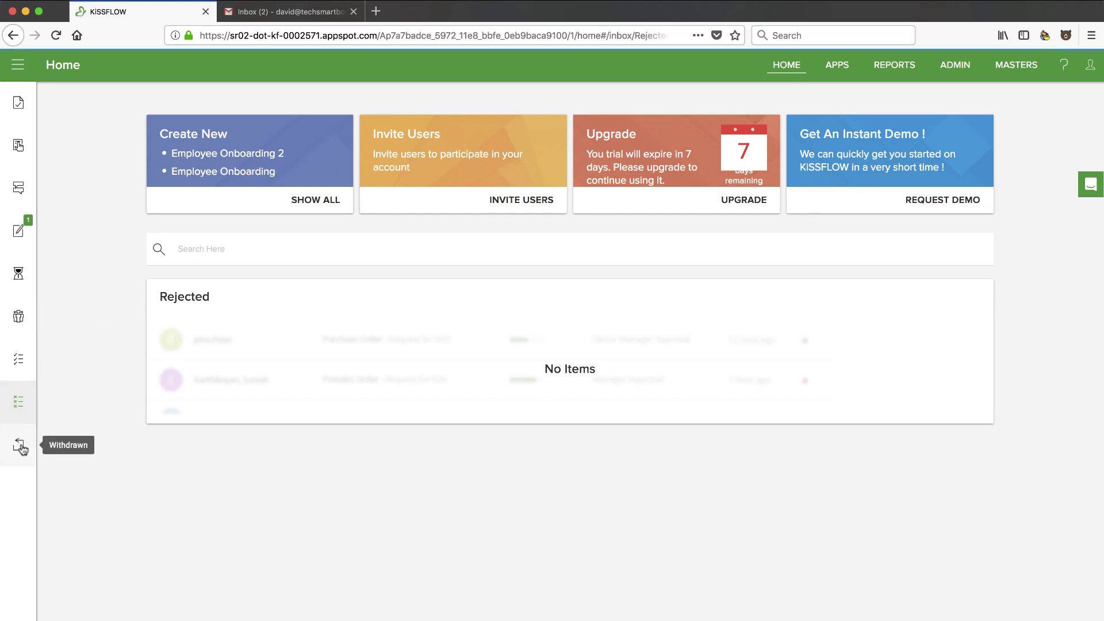
pyautogui.click(21, 446)
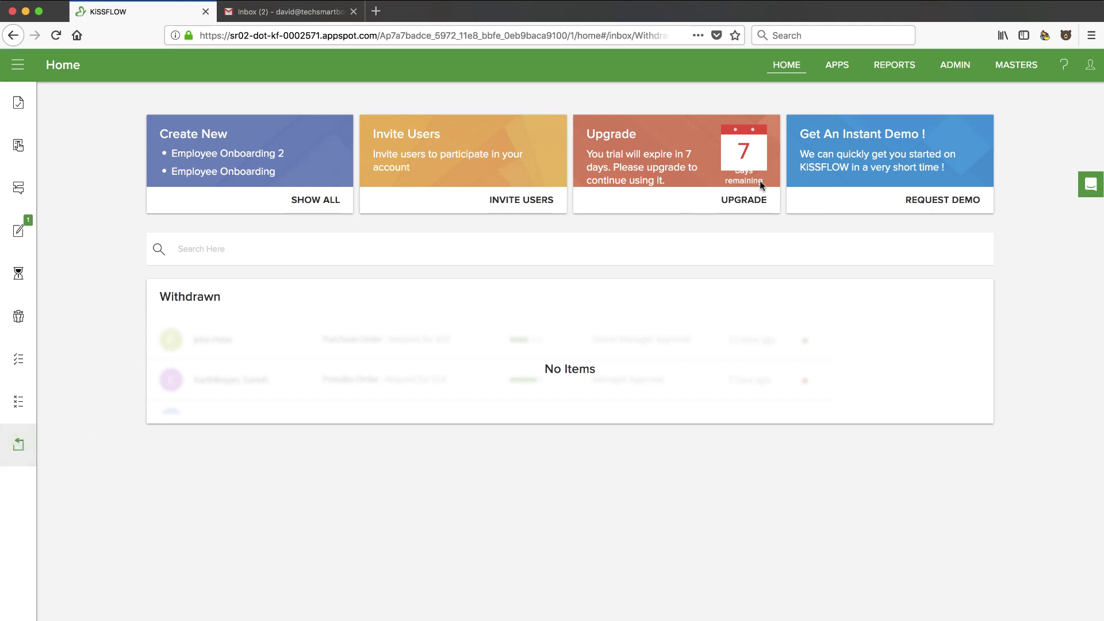
pyautogui.click(835, 66)
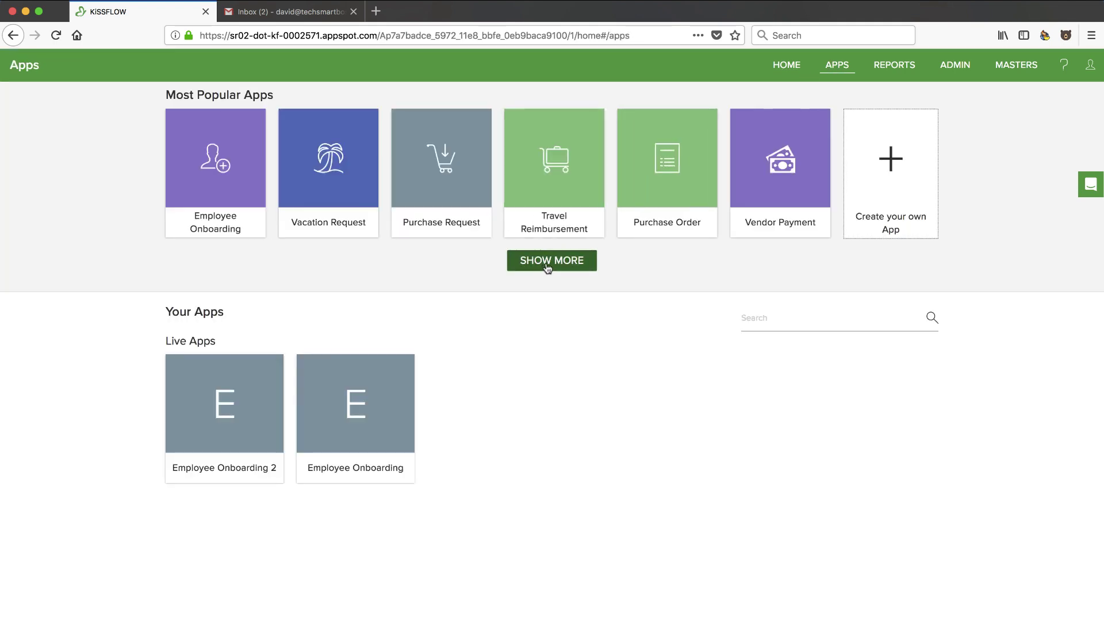
# Expand Most Popular Apps via SHOW MORE and browse all templates across Human Resources, Sales, Marketing and Procurement
pyautogui.click(576, 258)
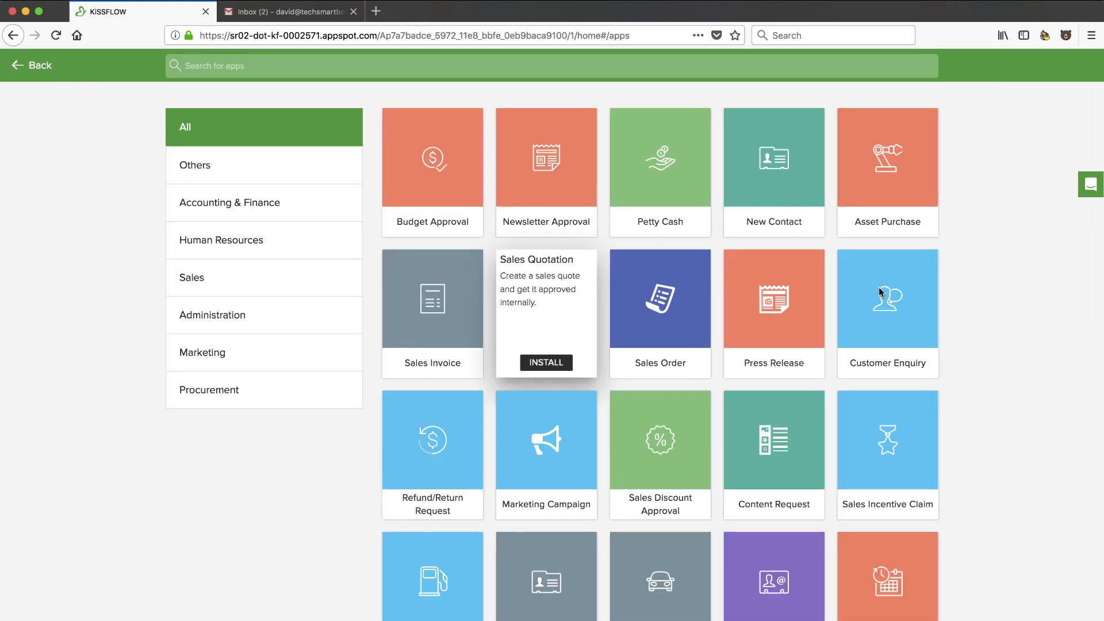
pyautogui.scroll(-3, 959, 362)
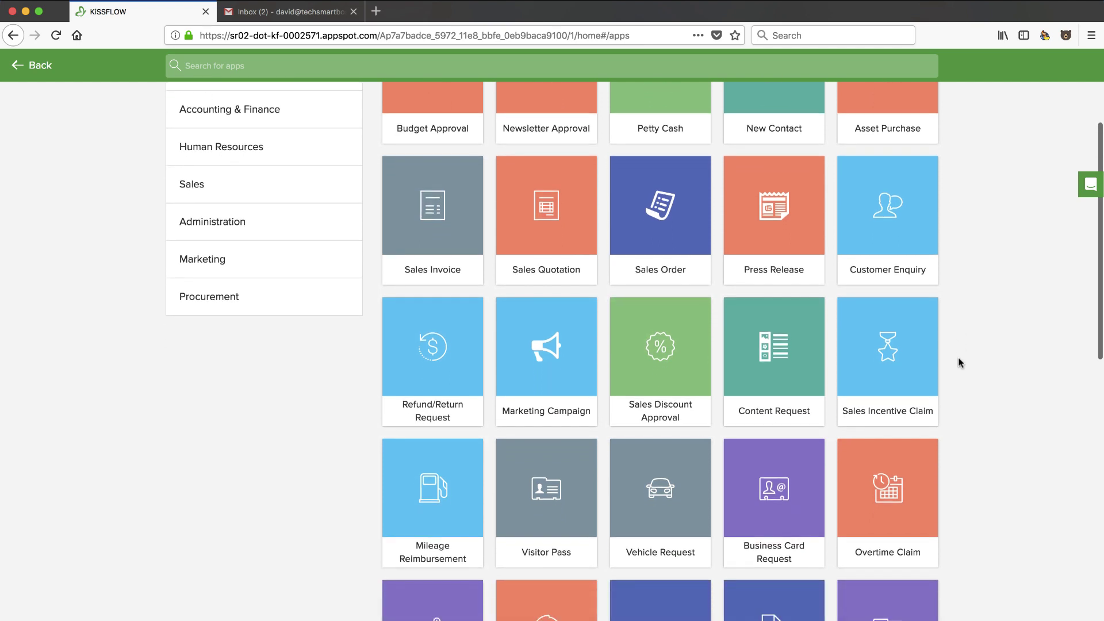
pyautogui.scroll(-4, 959, 362)
pyautogui.scroll(-4, 958, 426)
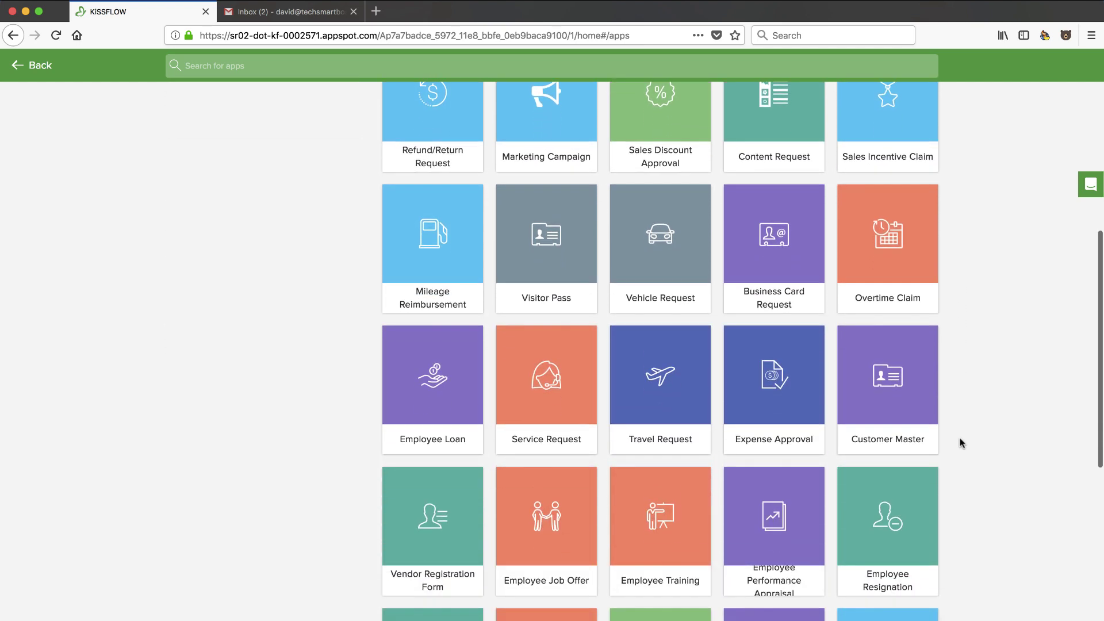
pyautogui.scroll(-5, 960, 443)
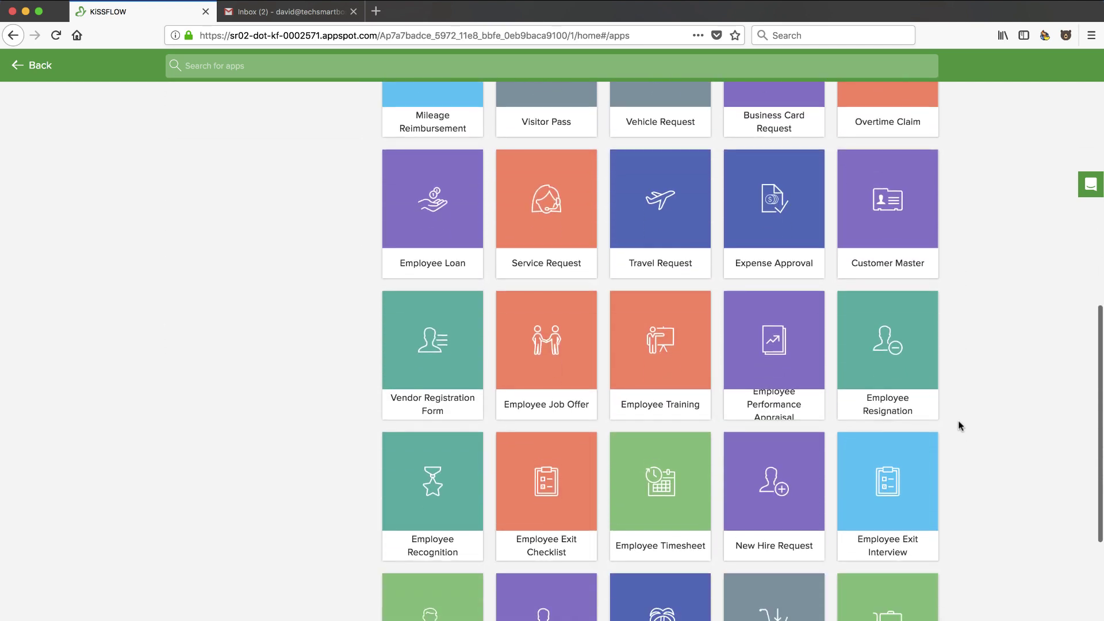
pyautogui.scroll(-4, 958, 424)
pyautogui.scroll(3, 958, 423)
pyautogui.moveTo(890, 350)
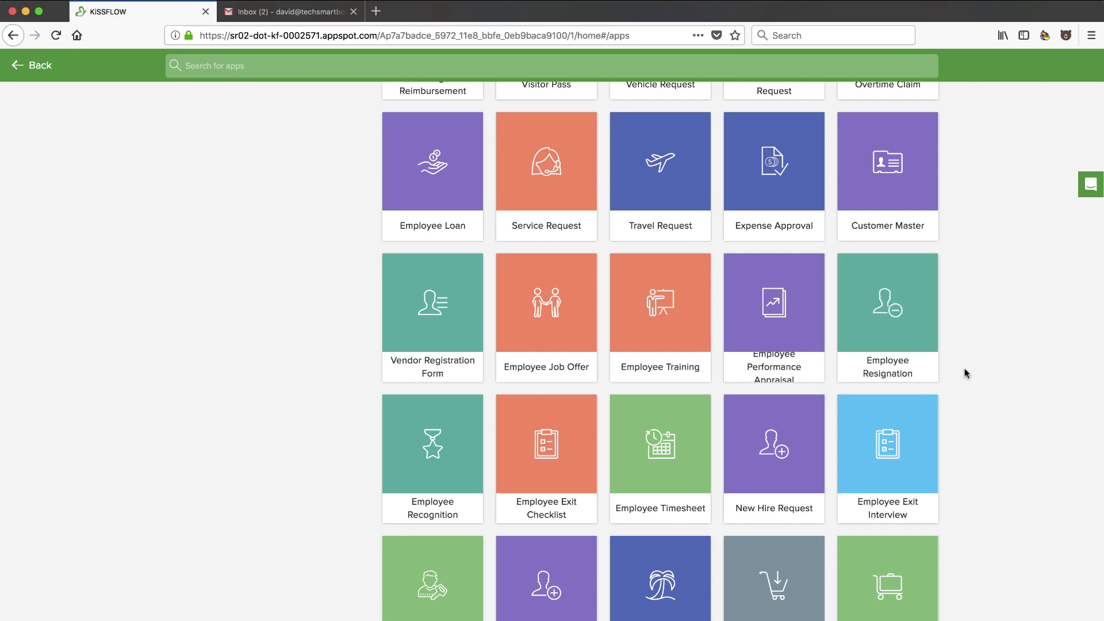
pyautogui.scroll(-5, 964, 371)
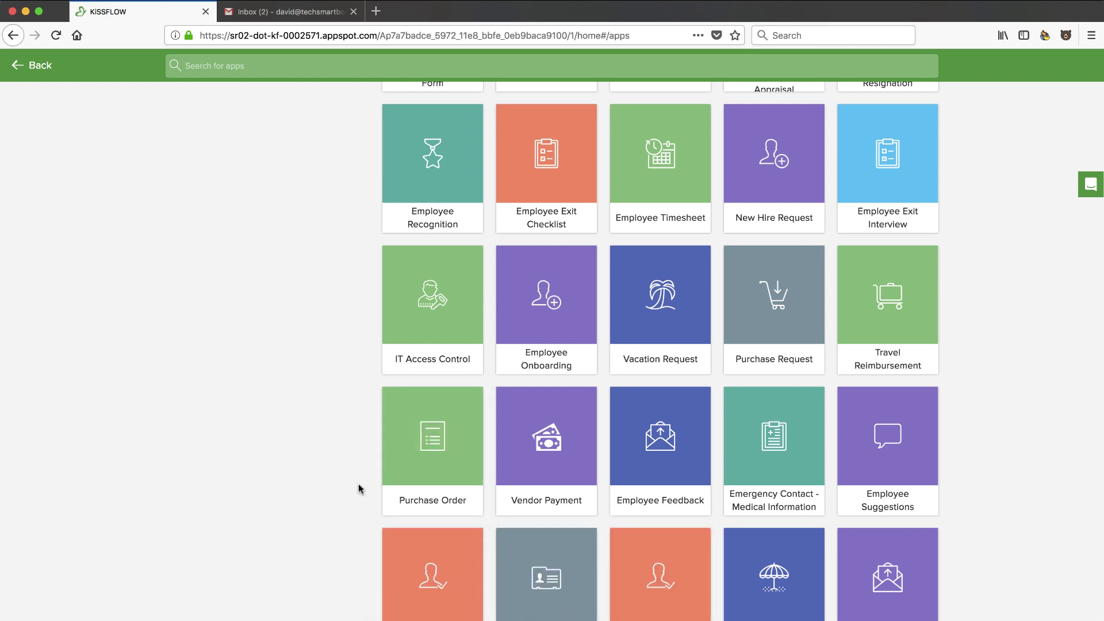
pyautogui.scroll(2, 358, 488)
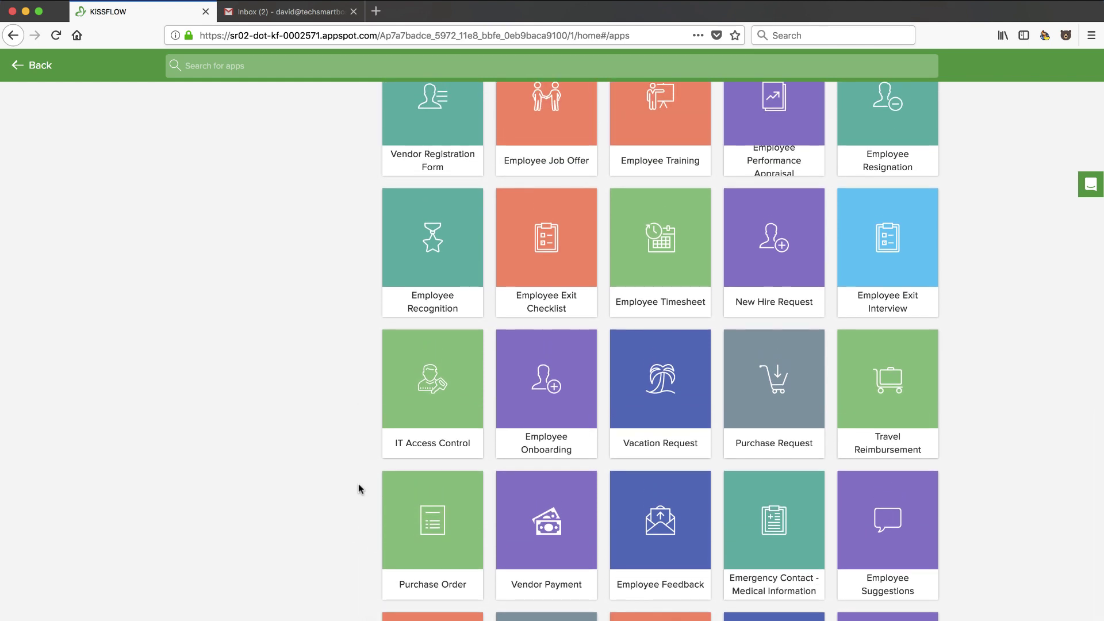
pyautogui.scroll(4, 358, 489)
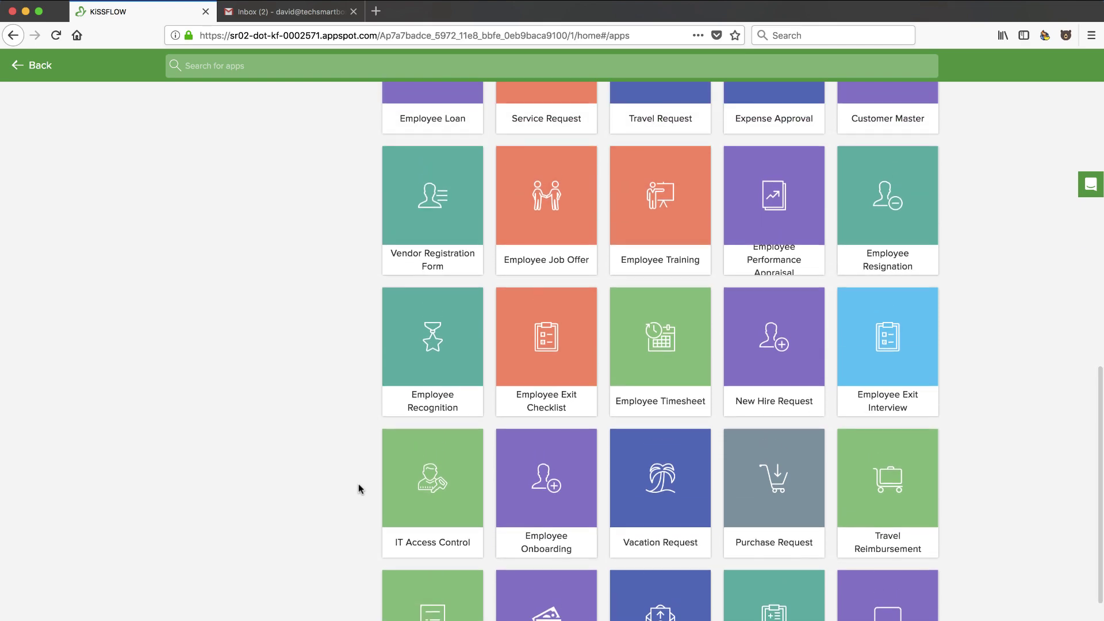
pyautogui.scroll(7, 359, 489)
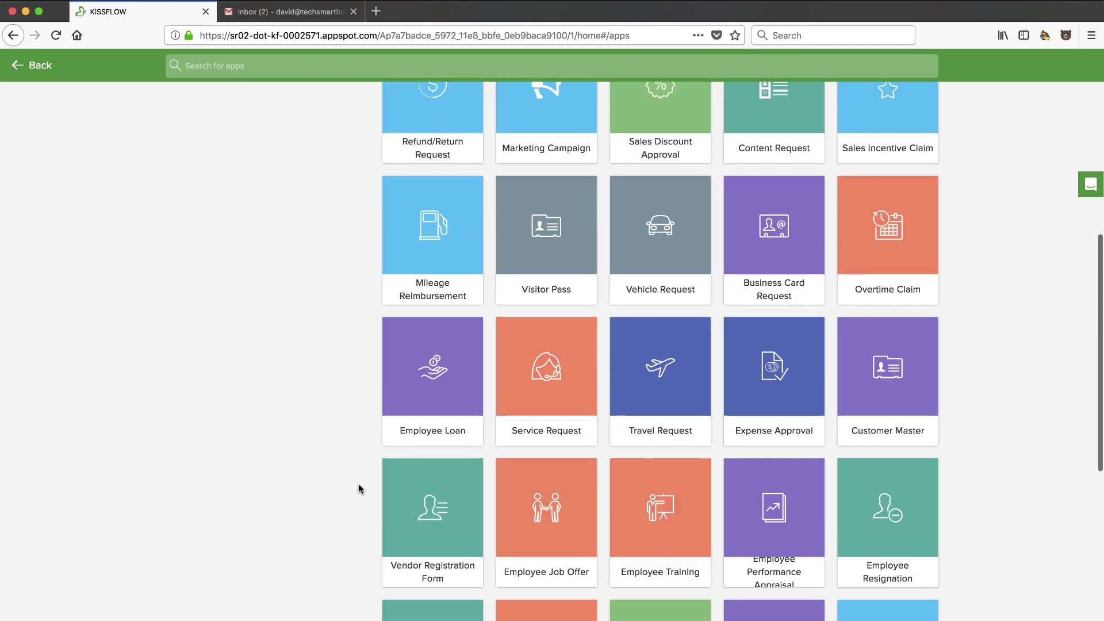
pyautogui.scroll(4, 358, 489)
pyautogui.moveTo(545, 432)
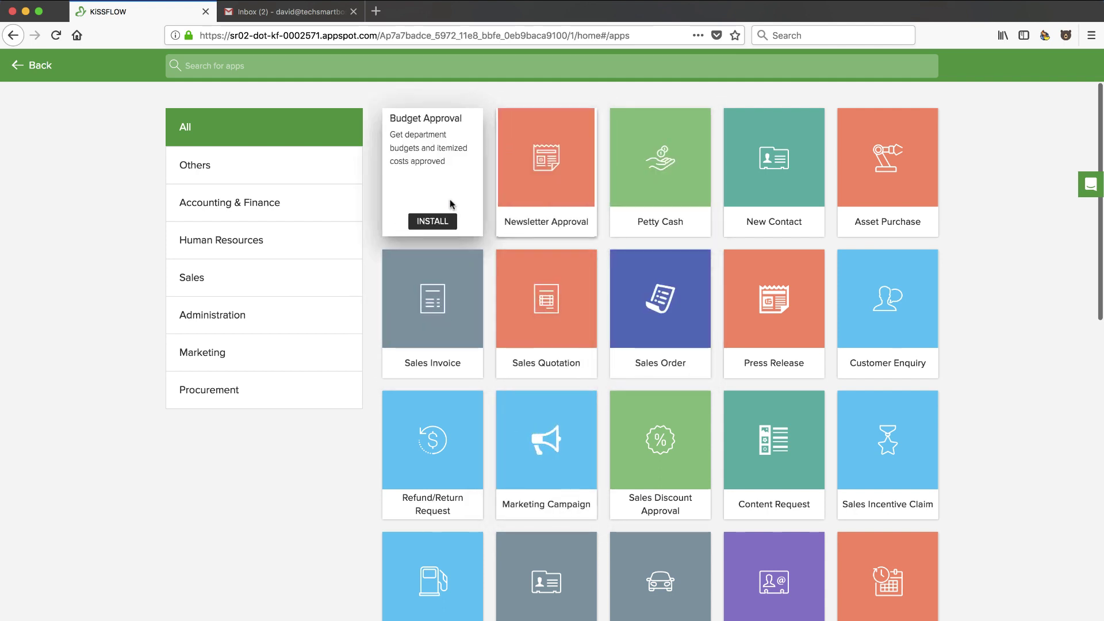
pyautogui.moveTo(548, 201)
pyautogui.moveTo(890, 185)
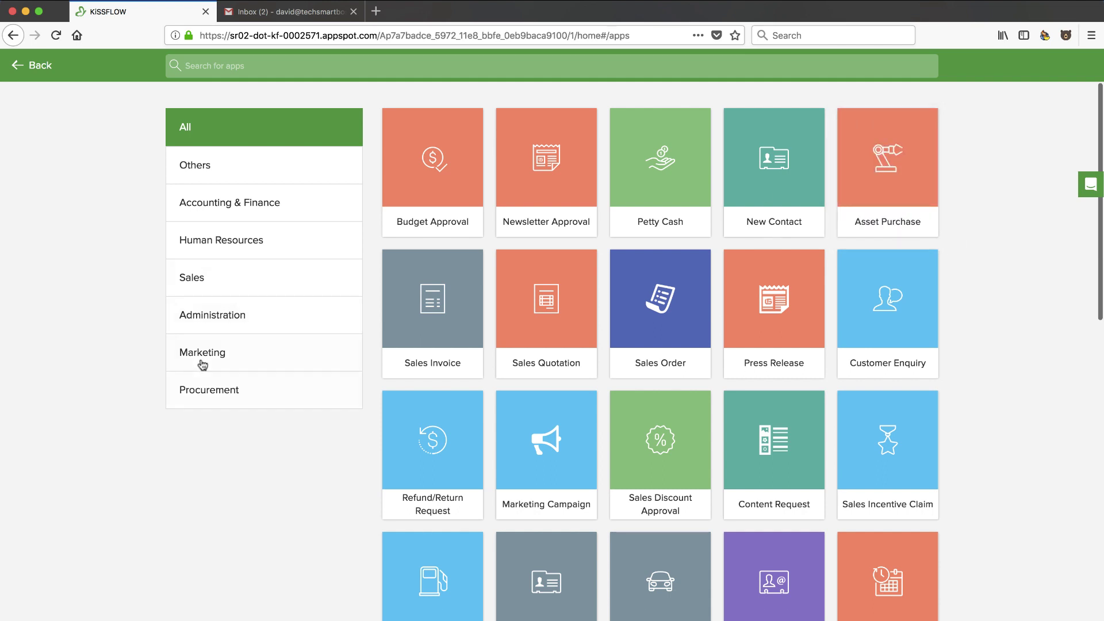
# View the Reports overview, then open Admin User Management showing 1 active user and a 10-user limit
pyautogui.click(34, 65)
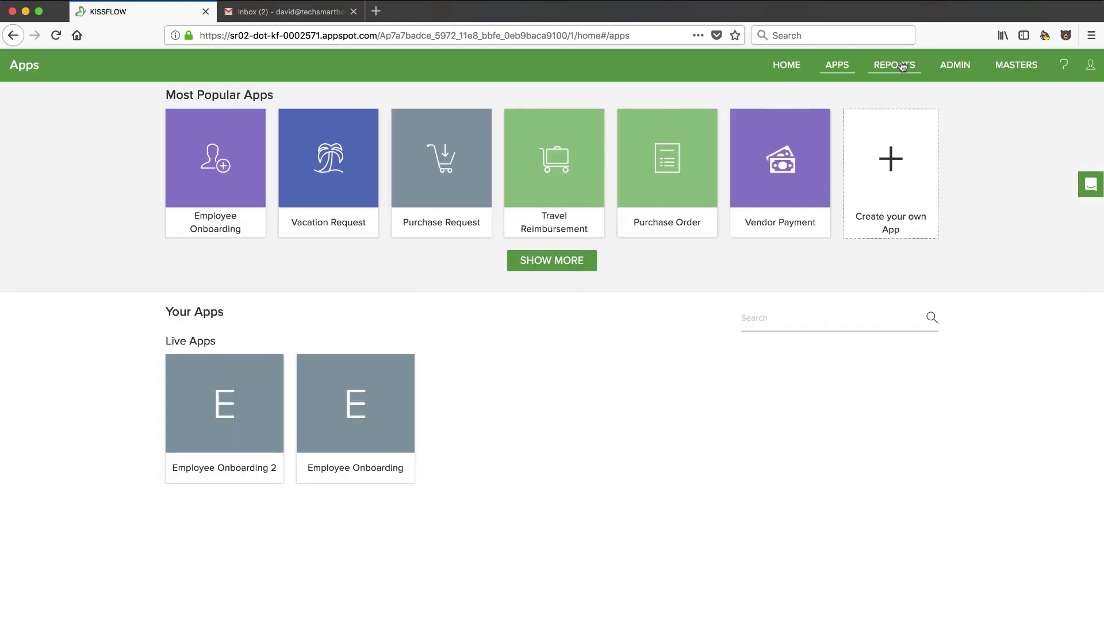
pyautogui.click(902, 66)
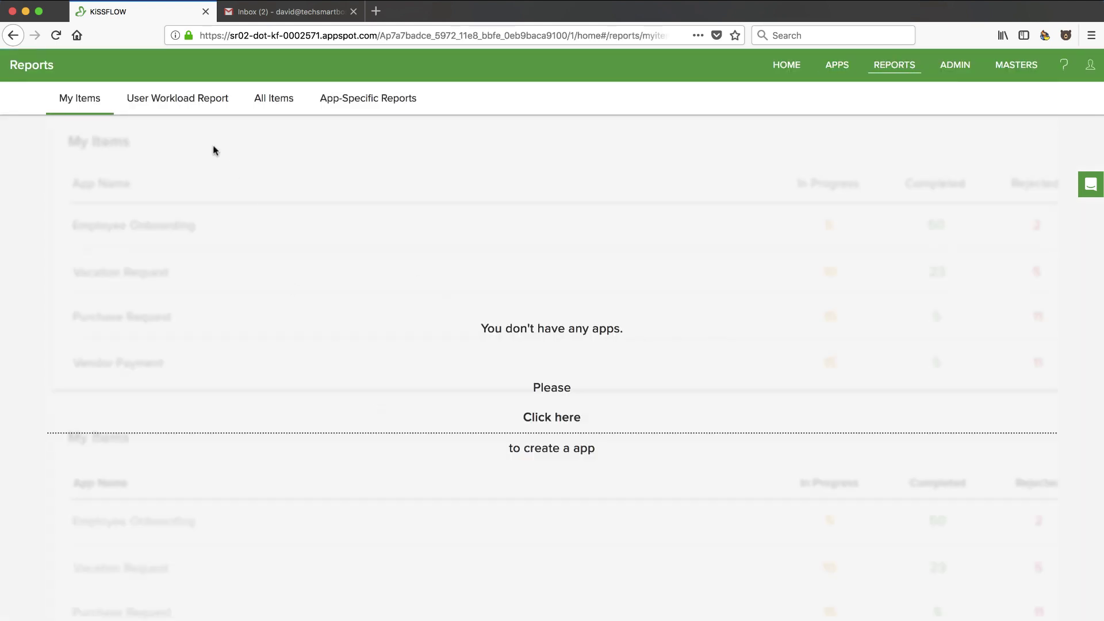
pyautogui.click(958, 66)
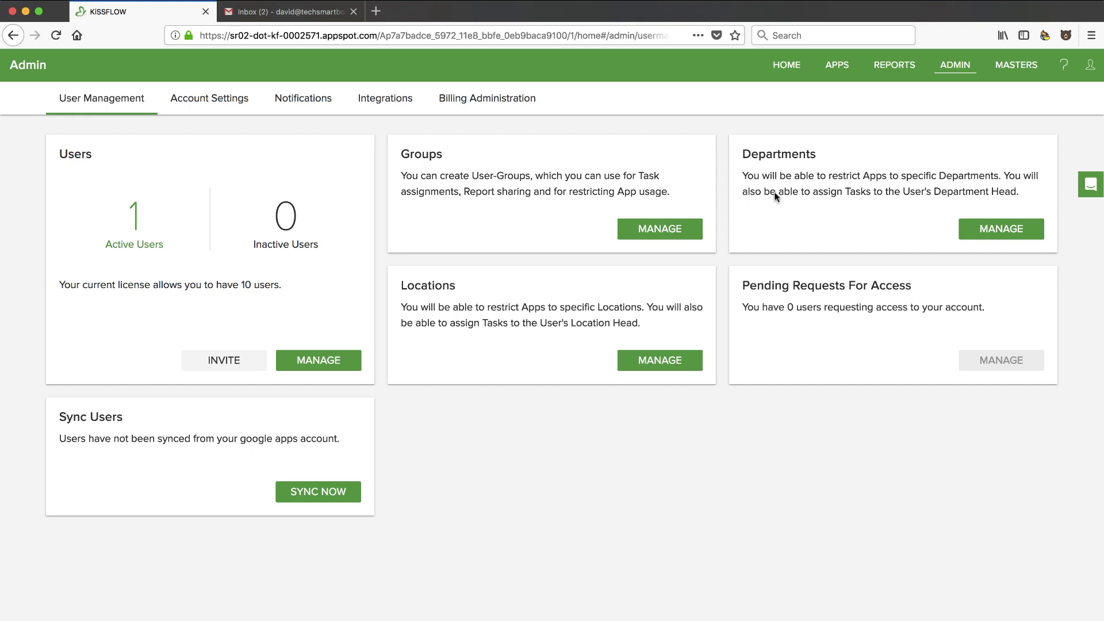
# Open Account Settings and check the SLA Holidays and Week Days tabs
pyautogui.click(213, 100)
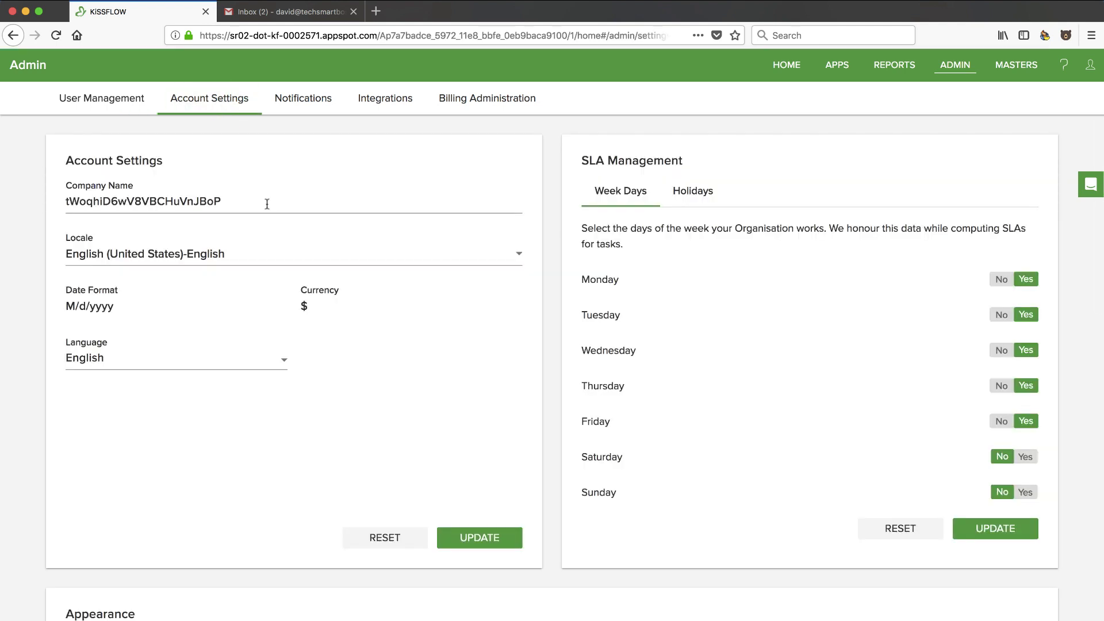
pyautogui.scroll(-2, 506, 383)
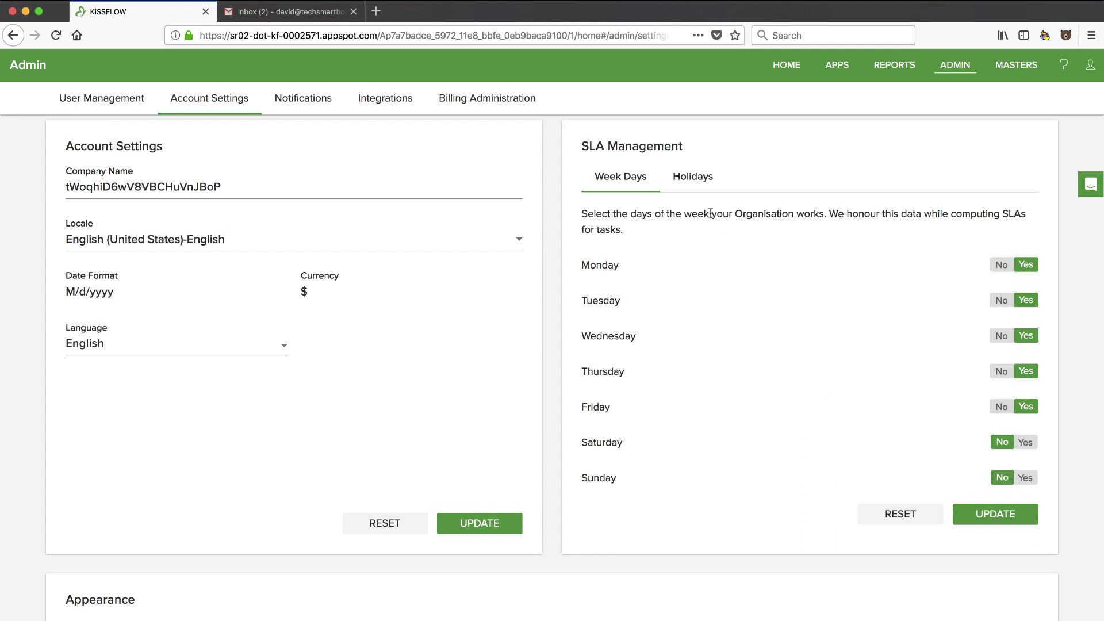
pyautogui.click(694, 179)
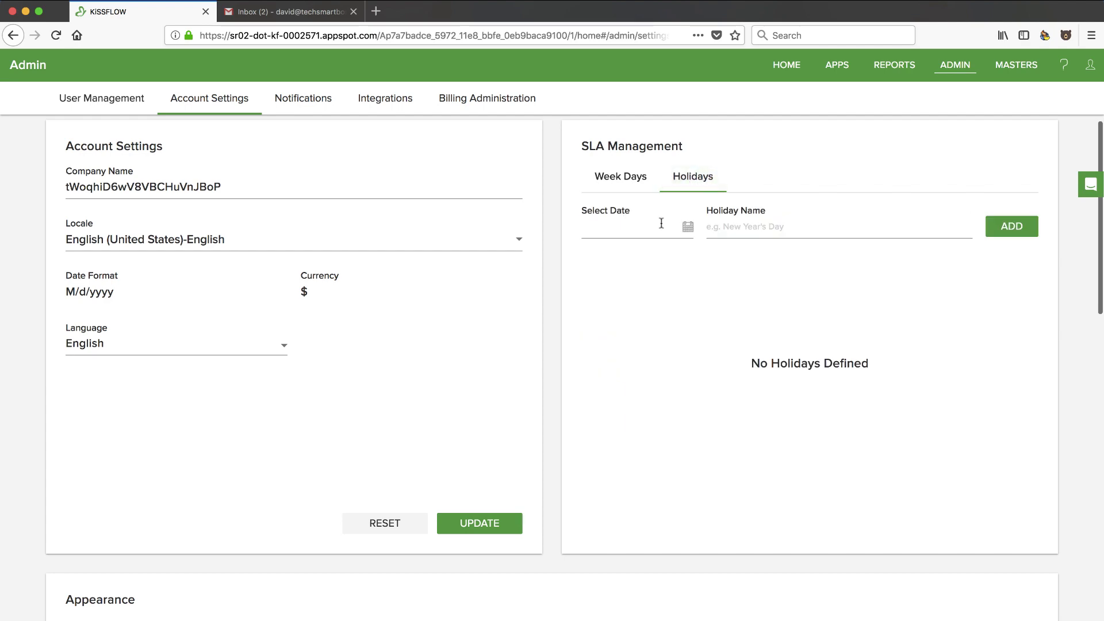
pyautogui.click(629, 182)
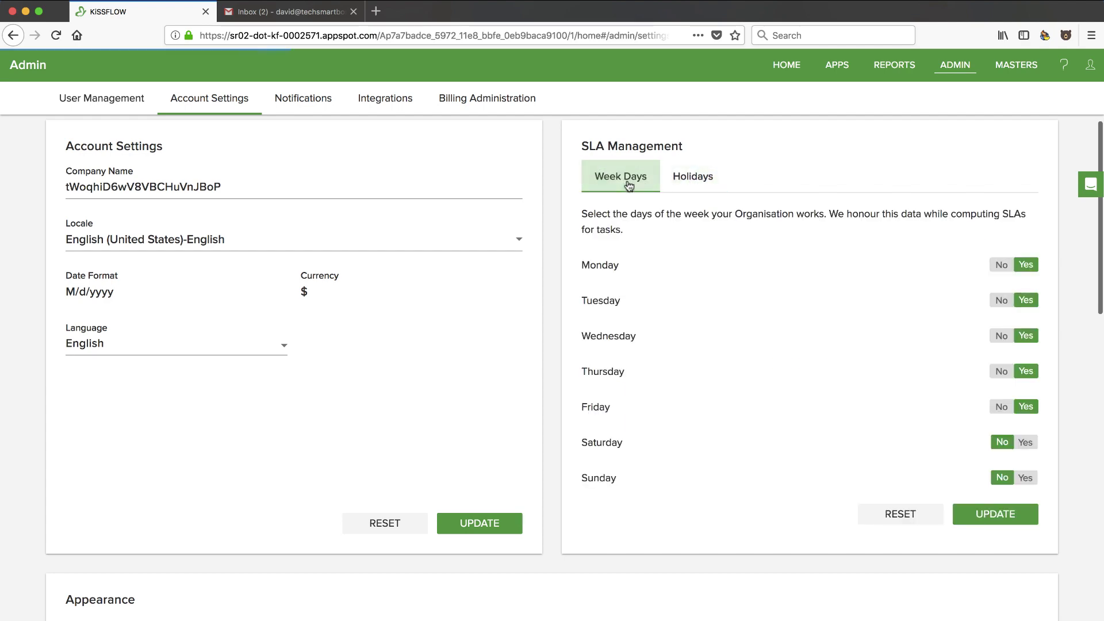
# Review the Appearance and General Preferences sections, then open the Notifications settings
pyautogui.scroll(-5, 554, 375)
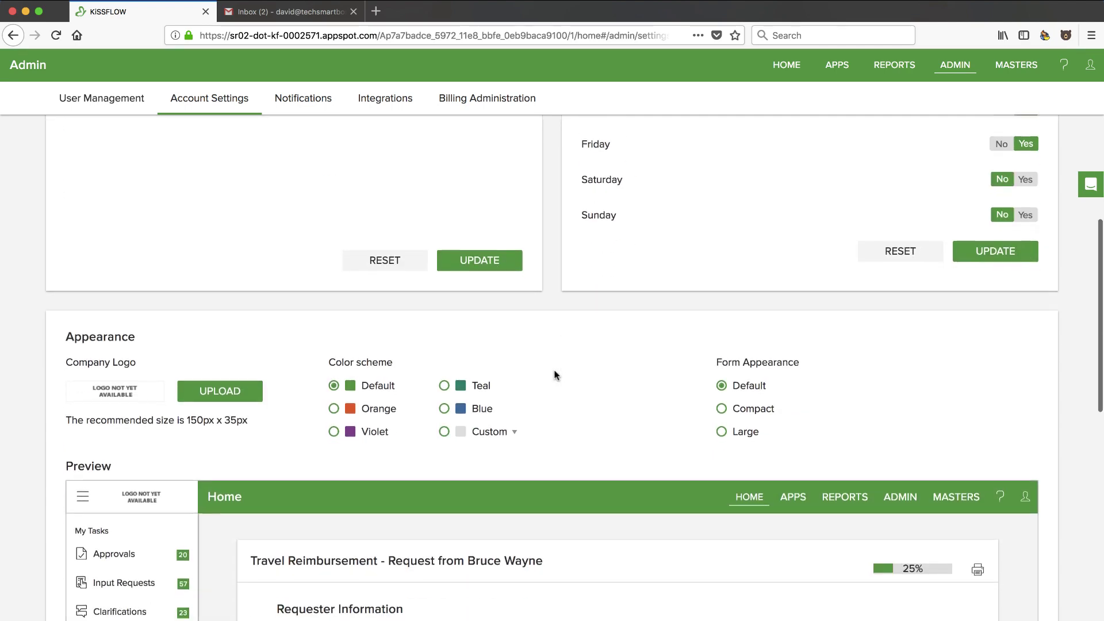
pyautogui.scroll(-3, 554, 375)
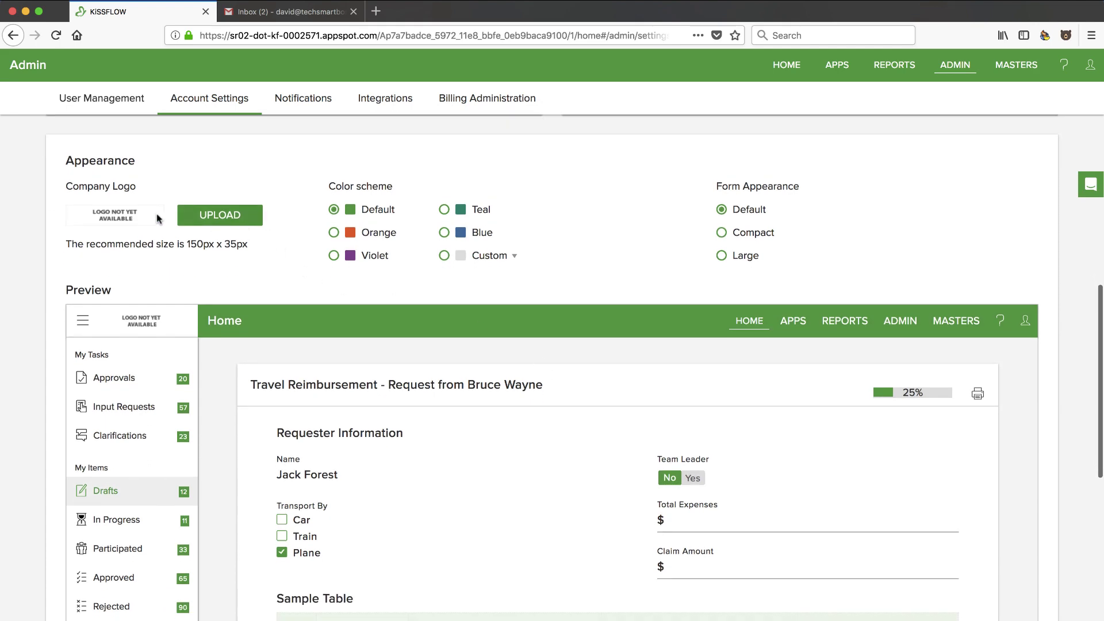
pyautogui.scroll(-5, 349, 294)
pyautogui.scroll(-6, 350, 297)
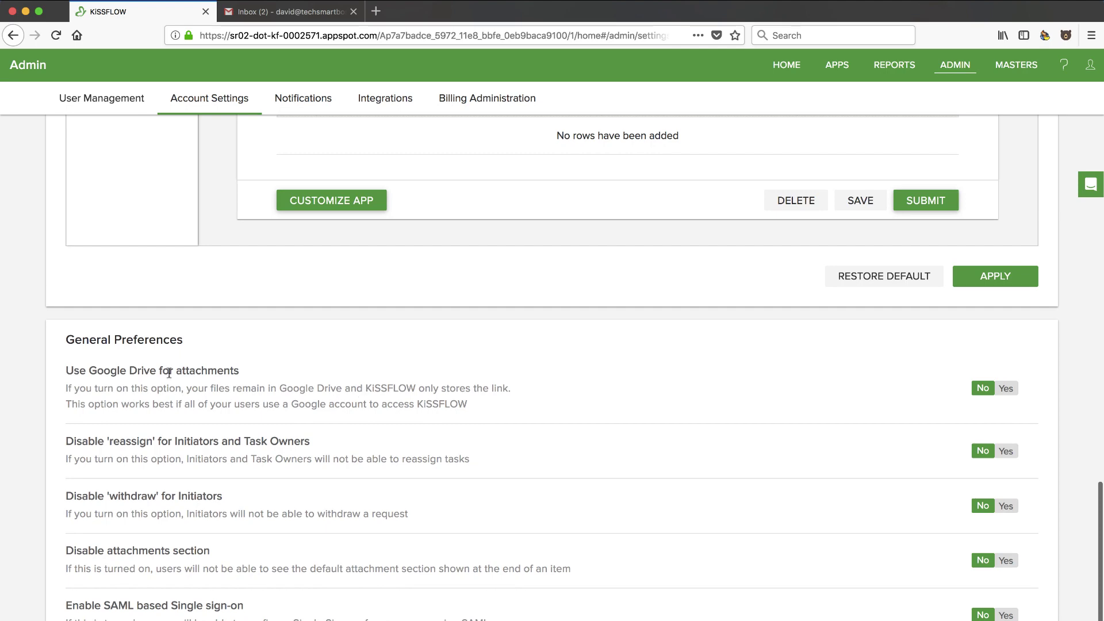
pyautogui.scroll(15, 186, 356)
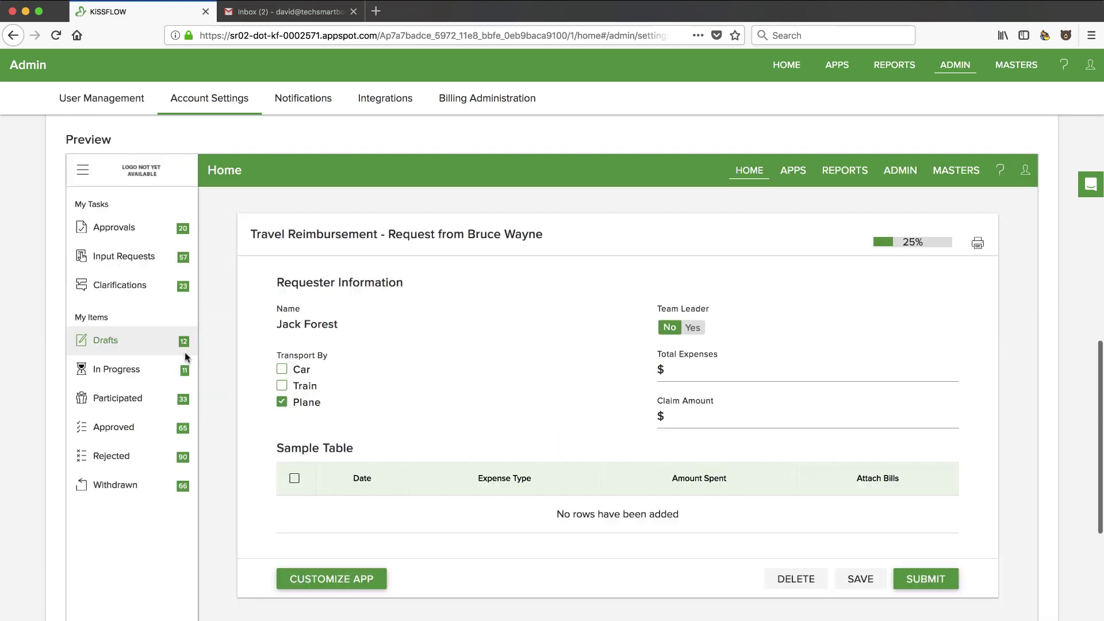
pyautogui.click(305, 99)
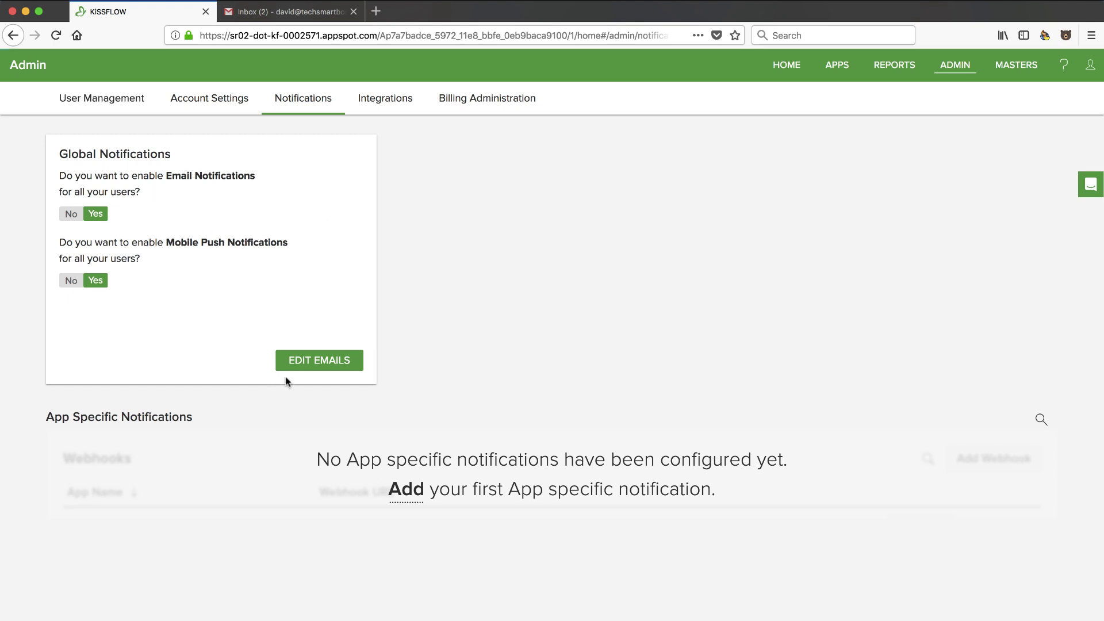
# Open EDIT EMAILS and scroll through the notification email templates
pyautogui.click(317, 361)
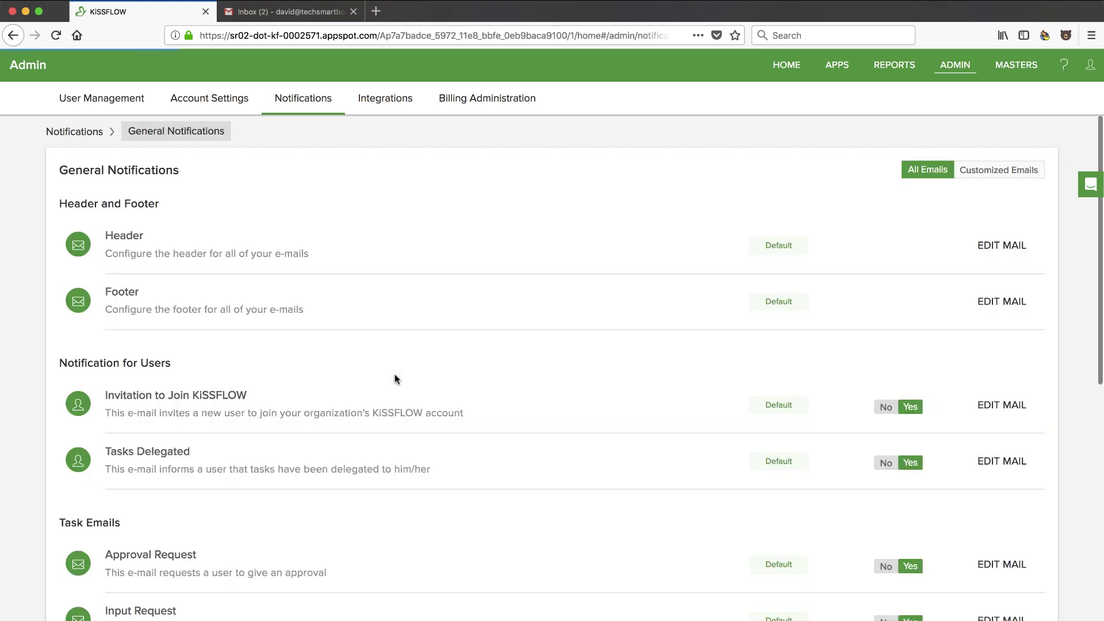
pyautogui.scroll(-2, 401, 311)
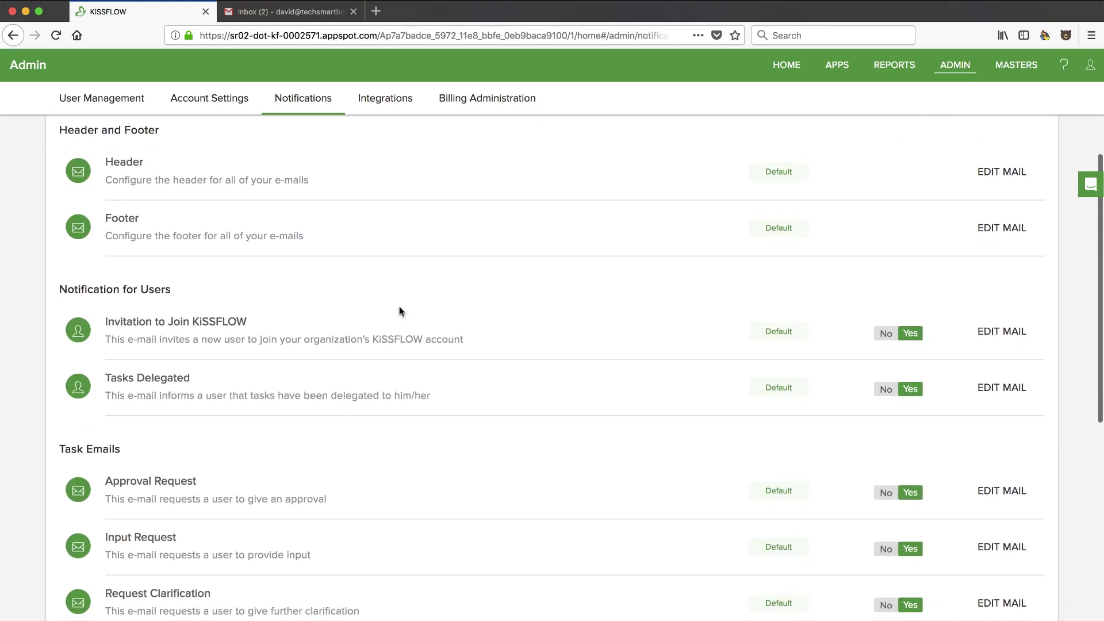
pyautogui.scroll(2, 646, 389)
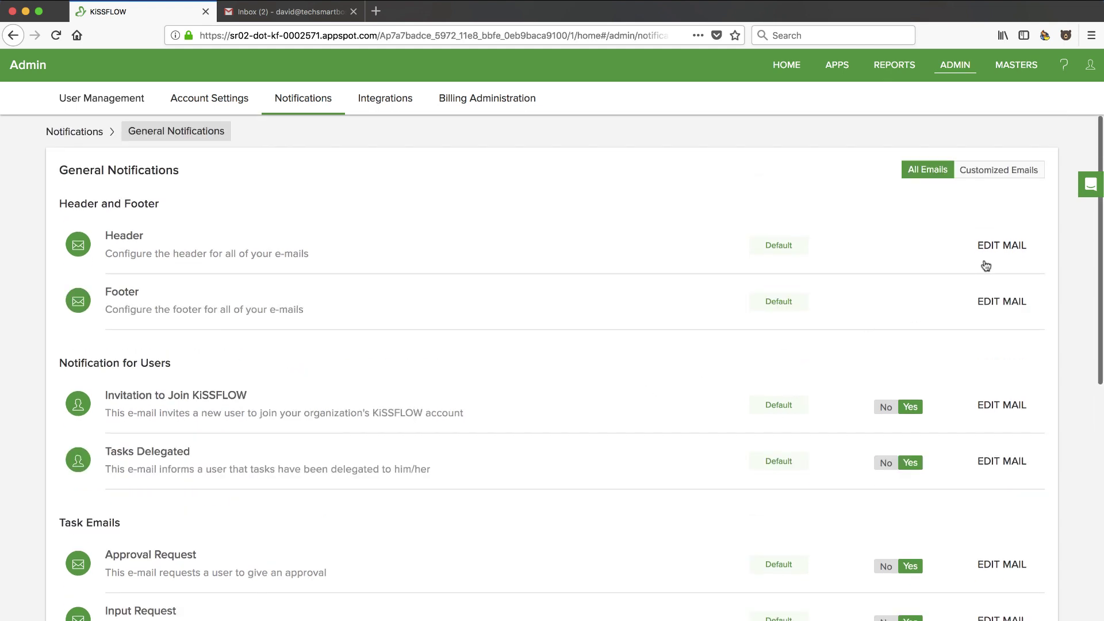
pyautogui.scroll(-3, 985, 333)
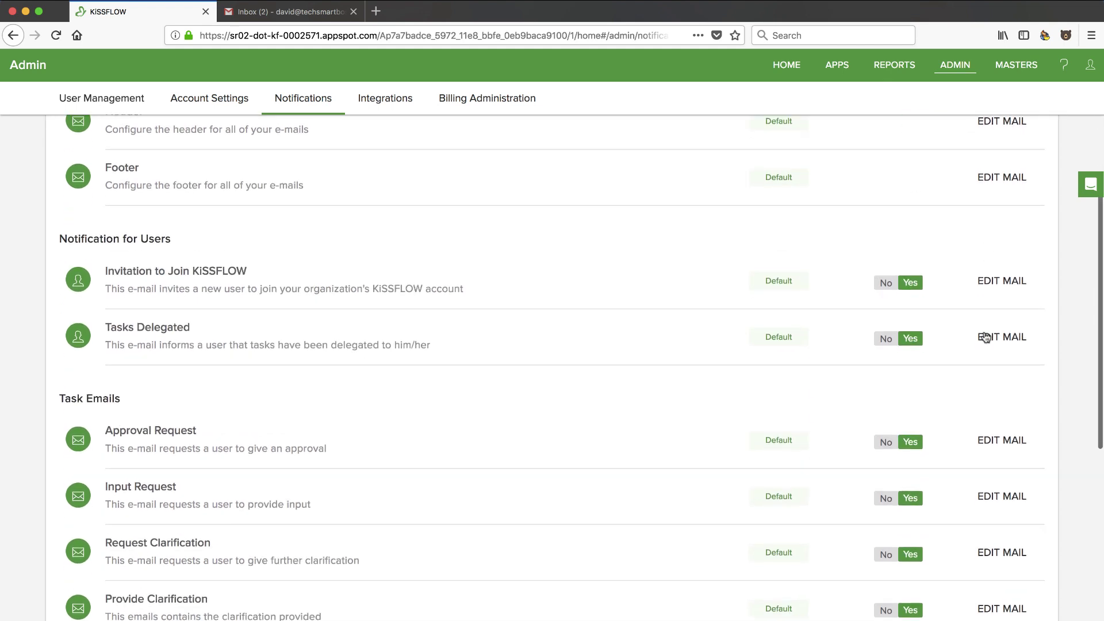
pyautogui.scroll(-2, 985, 391)
# Inspect the Approval Request email without saving, then open the Integrations API Access panel
pyautogui.click(993, 374)
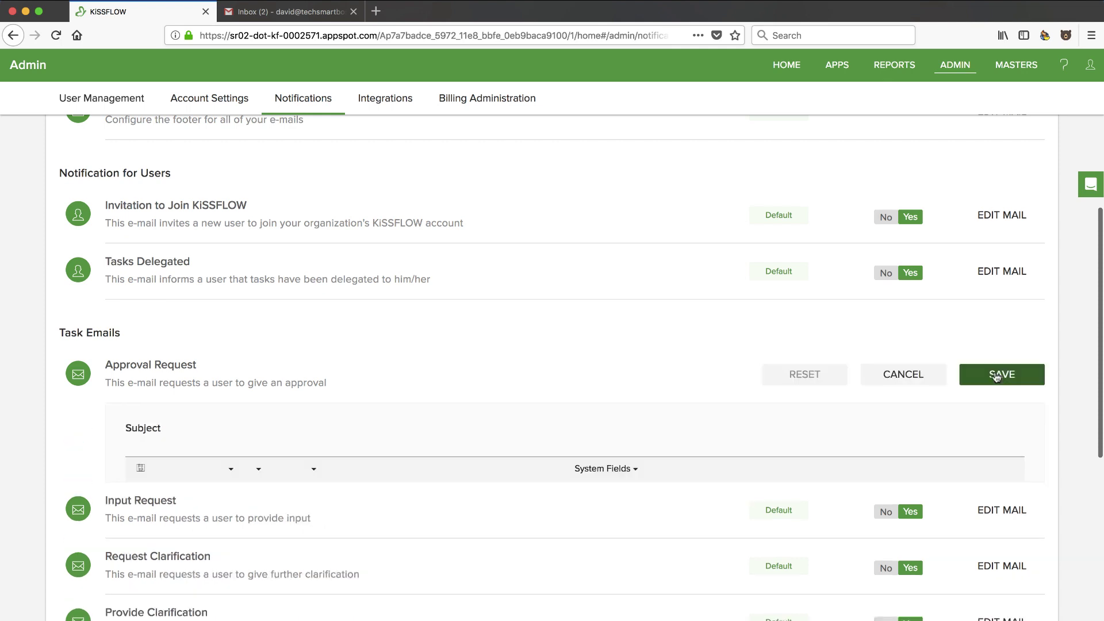
pyautogui.scroll(-2, 518, 454)
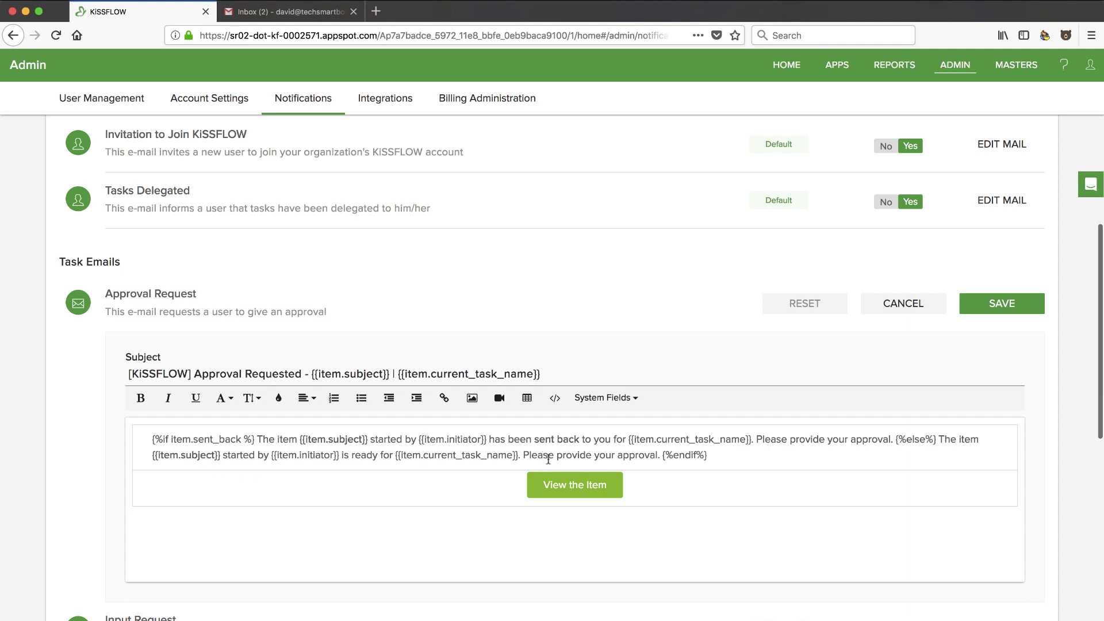
pyautogui.click(931, 304)
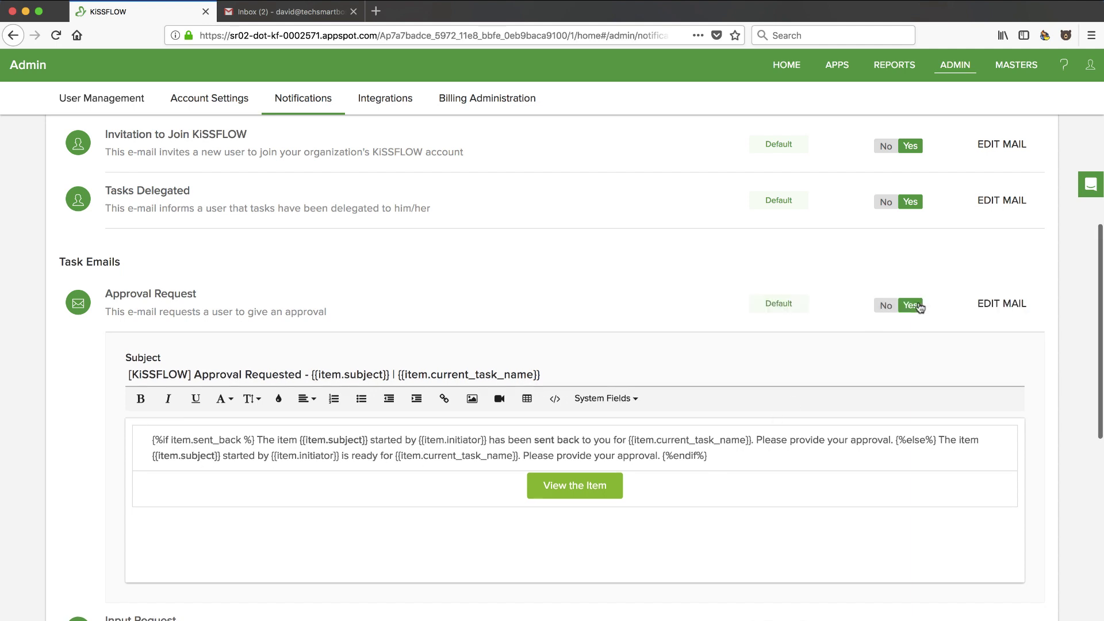
pyautogui.click(385, 100)
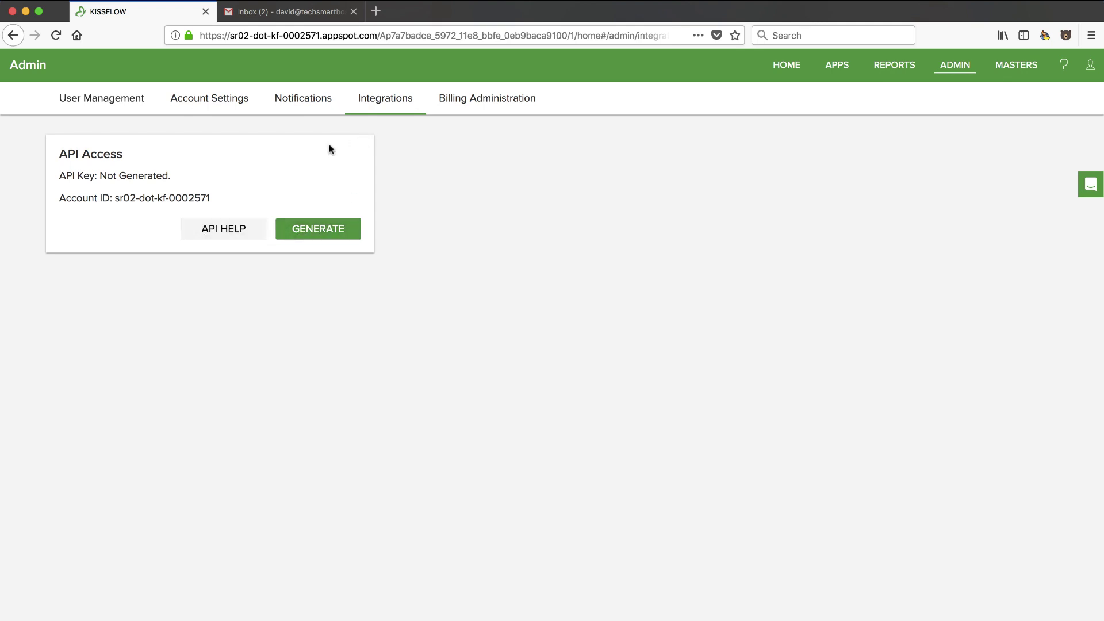
# View the Billing Administration trial plan, then open the empty Masters & Lists page
pyautogui.click(483, 101)
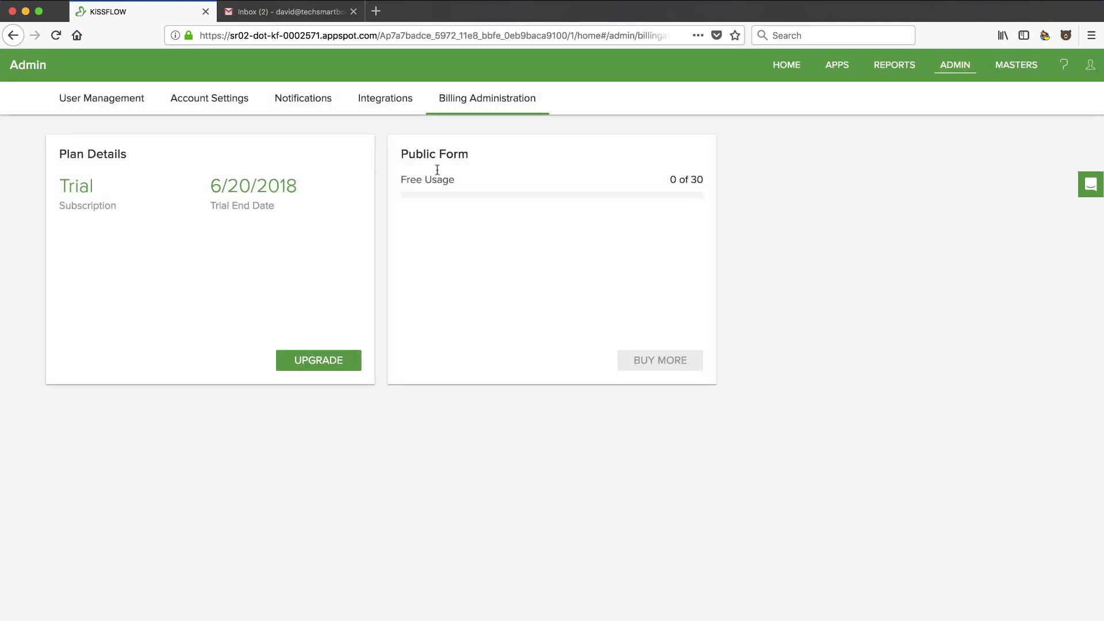
pyautogui.click(1013, 67)
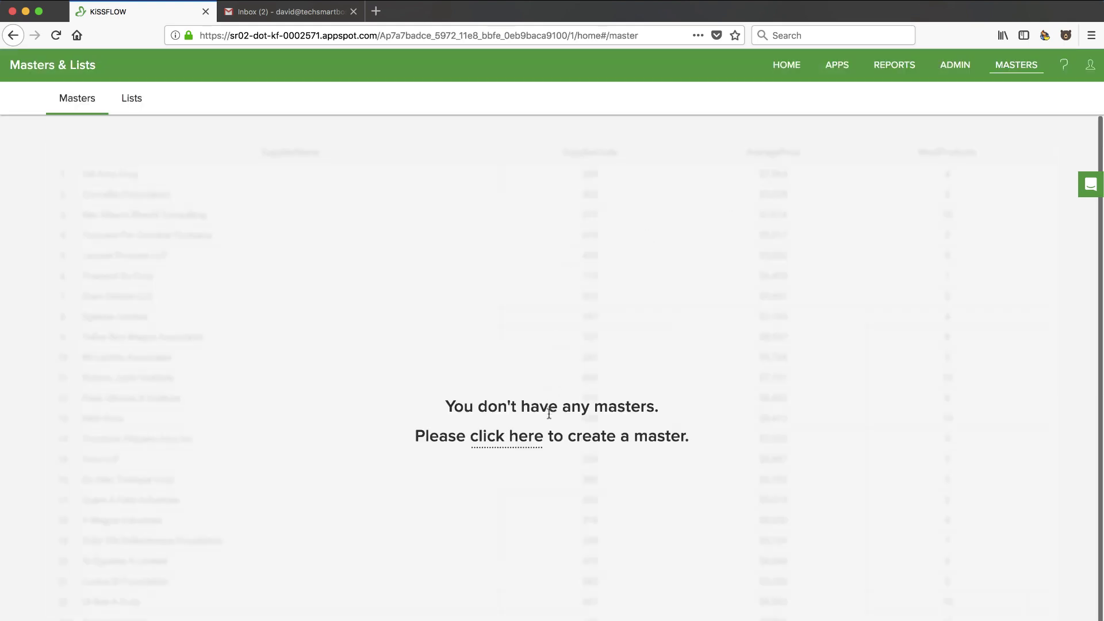
pyautogui.click(132, 104)
pyautogui.click(90, 107)
pyautogui.click(492, 438)
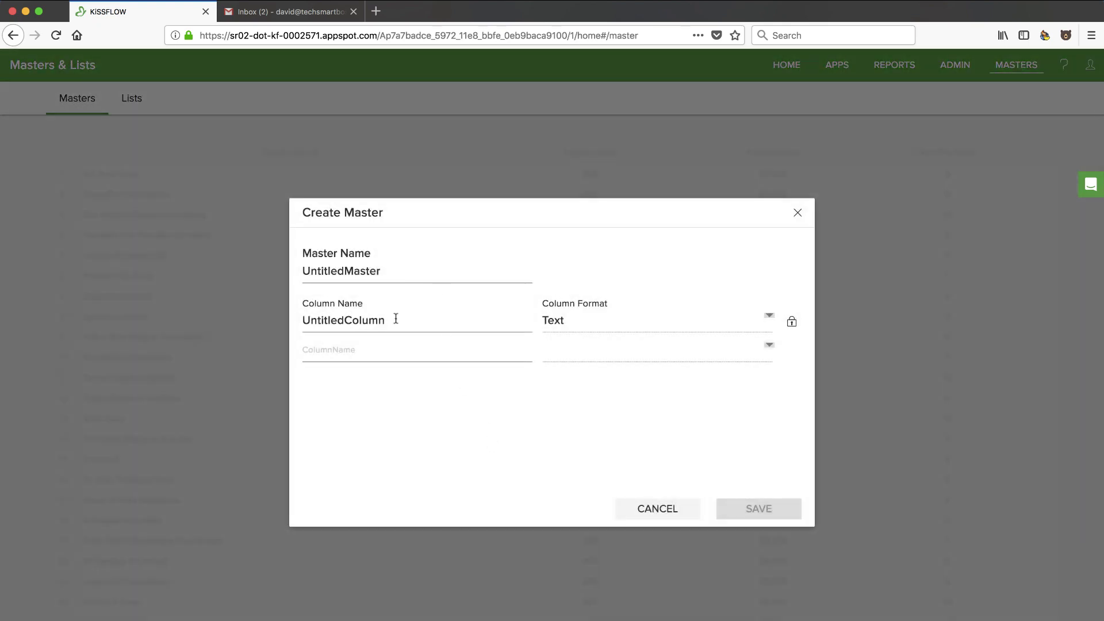
pyautogui.click(409, 322)
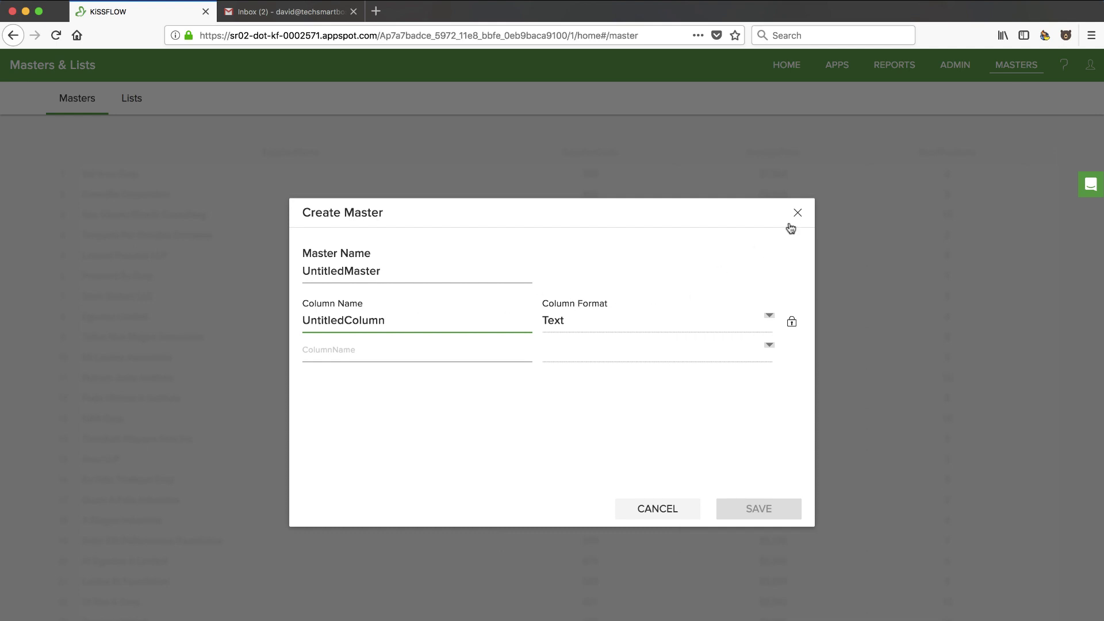
pyautogui.click(659, 517)
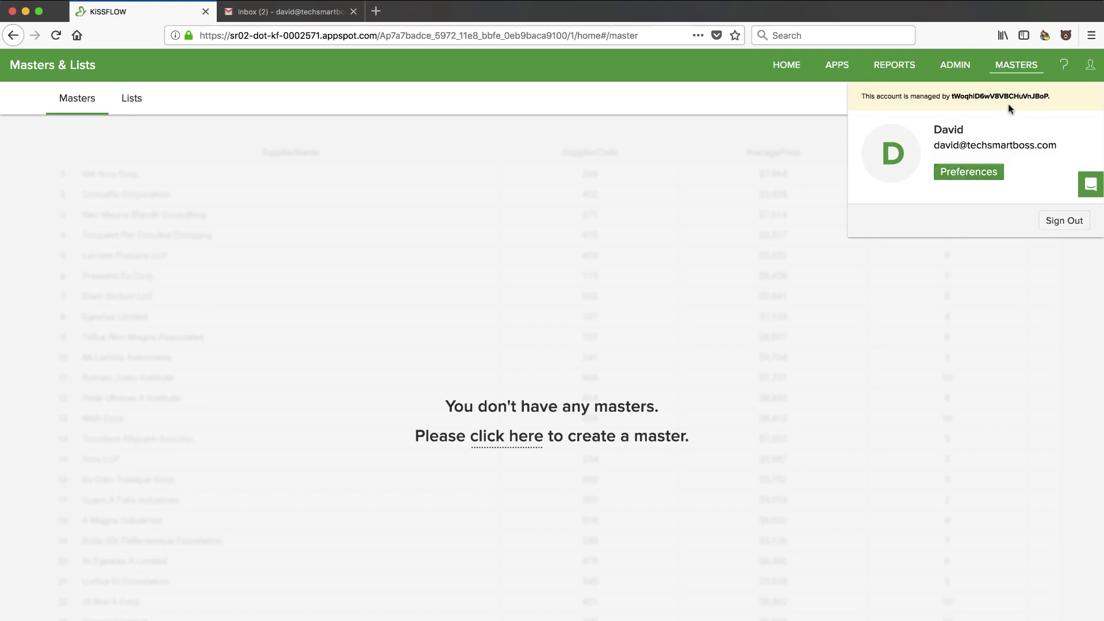
pyautogui.click(795, 102)
pyautogui.click(506, 436)
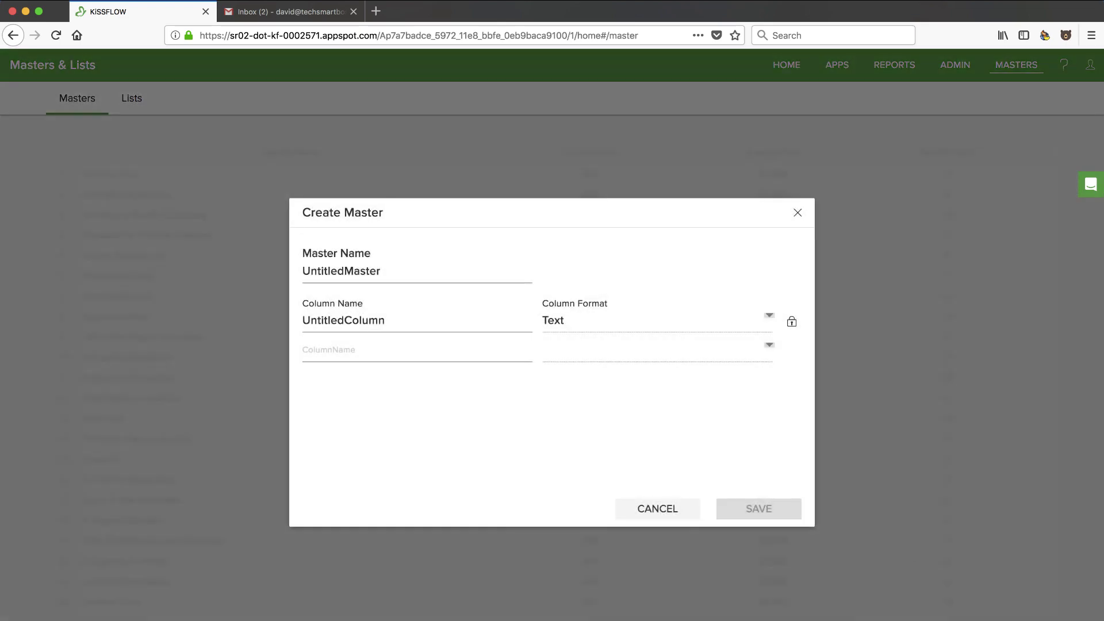
pyautogui.click(798, 213)
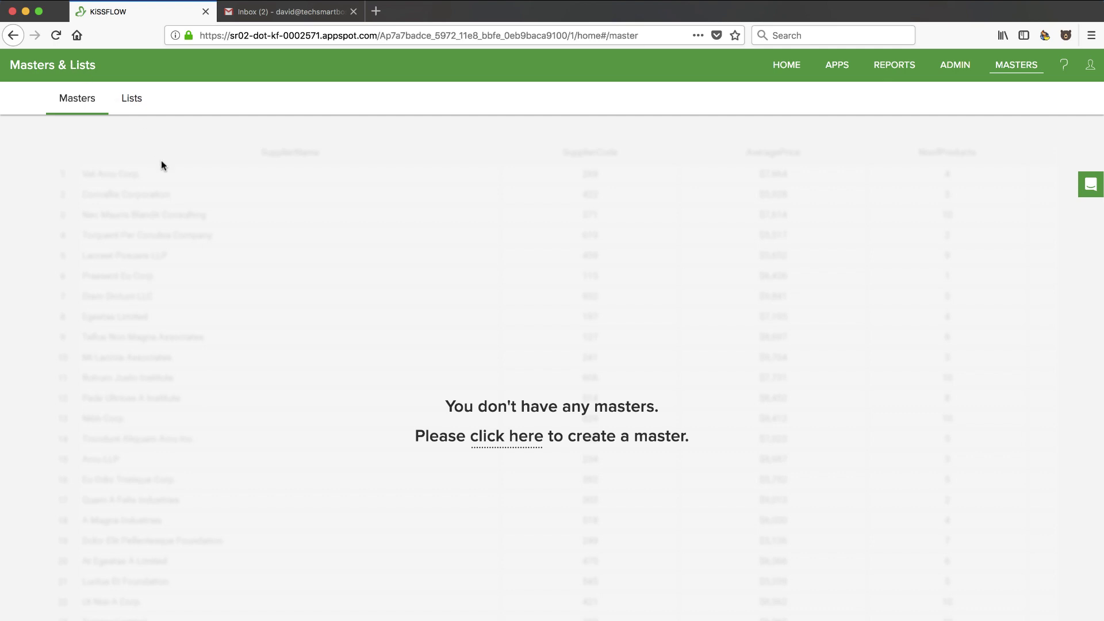
# Return Home, view and close the Create New app list, then show the empty Approvals list
pyautogui.click(787, 64)
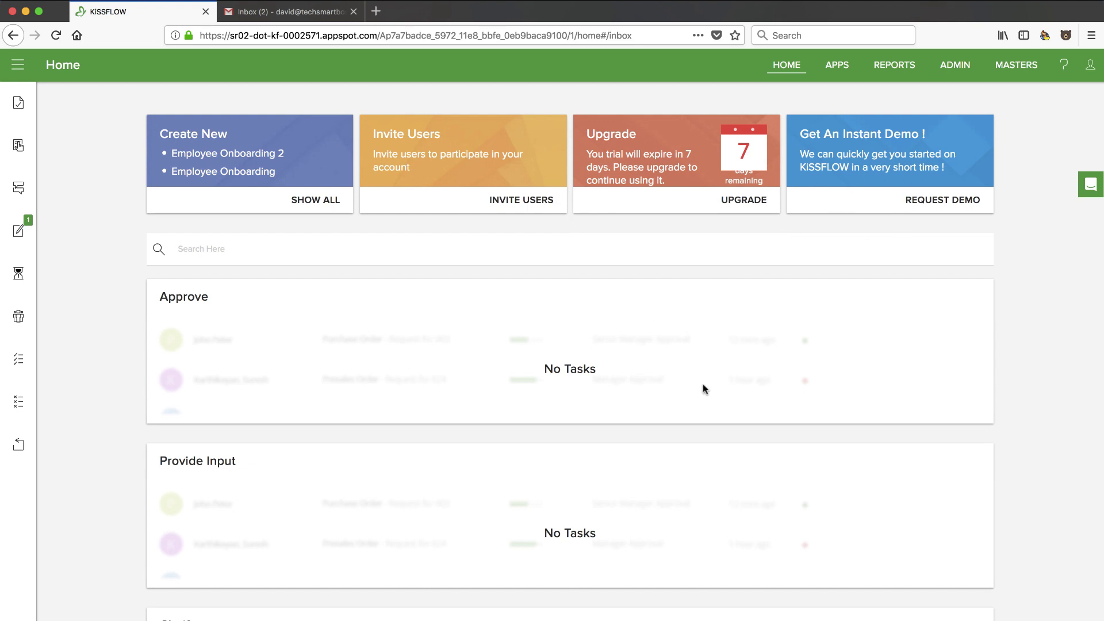
pyautogui.click(867, 530)
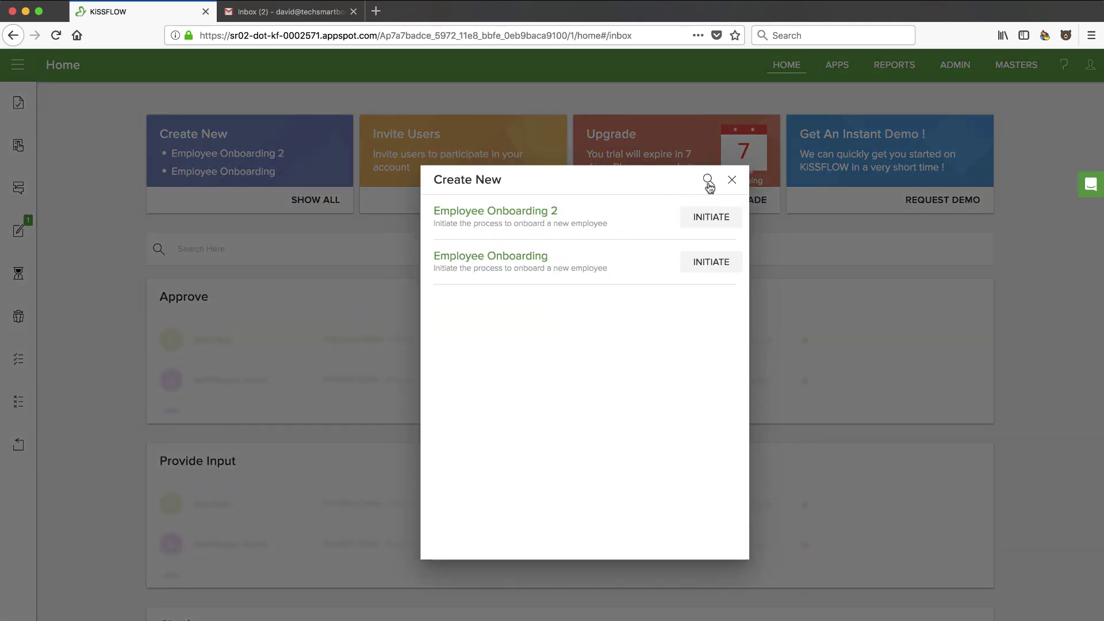
pyautogui.click(731, 180)
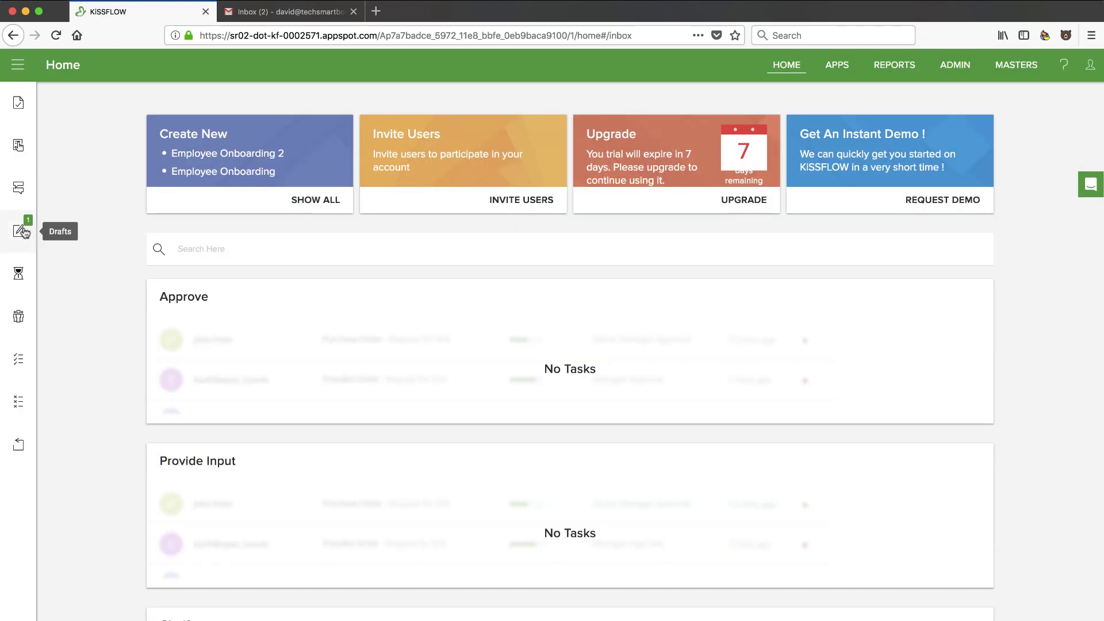
pyautogui.click(19, 104)
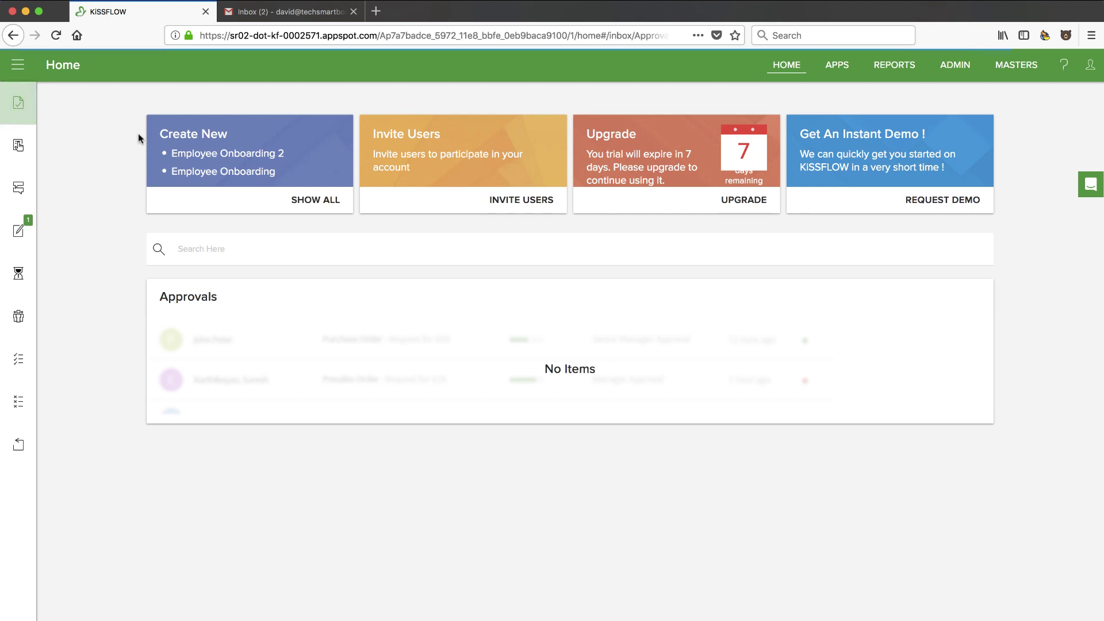